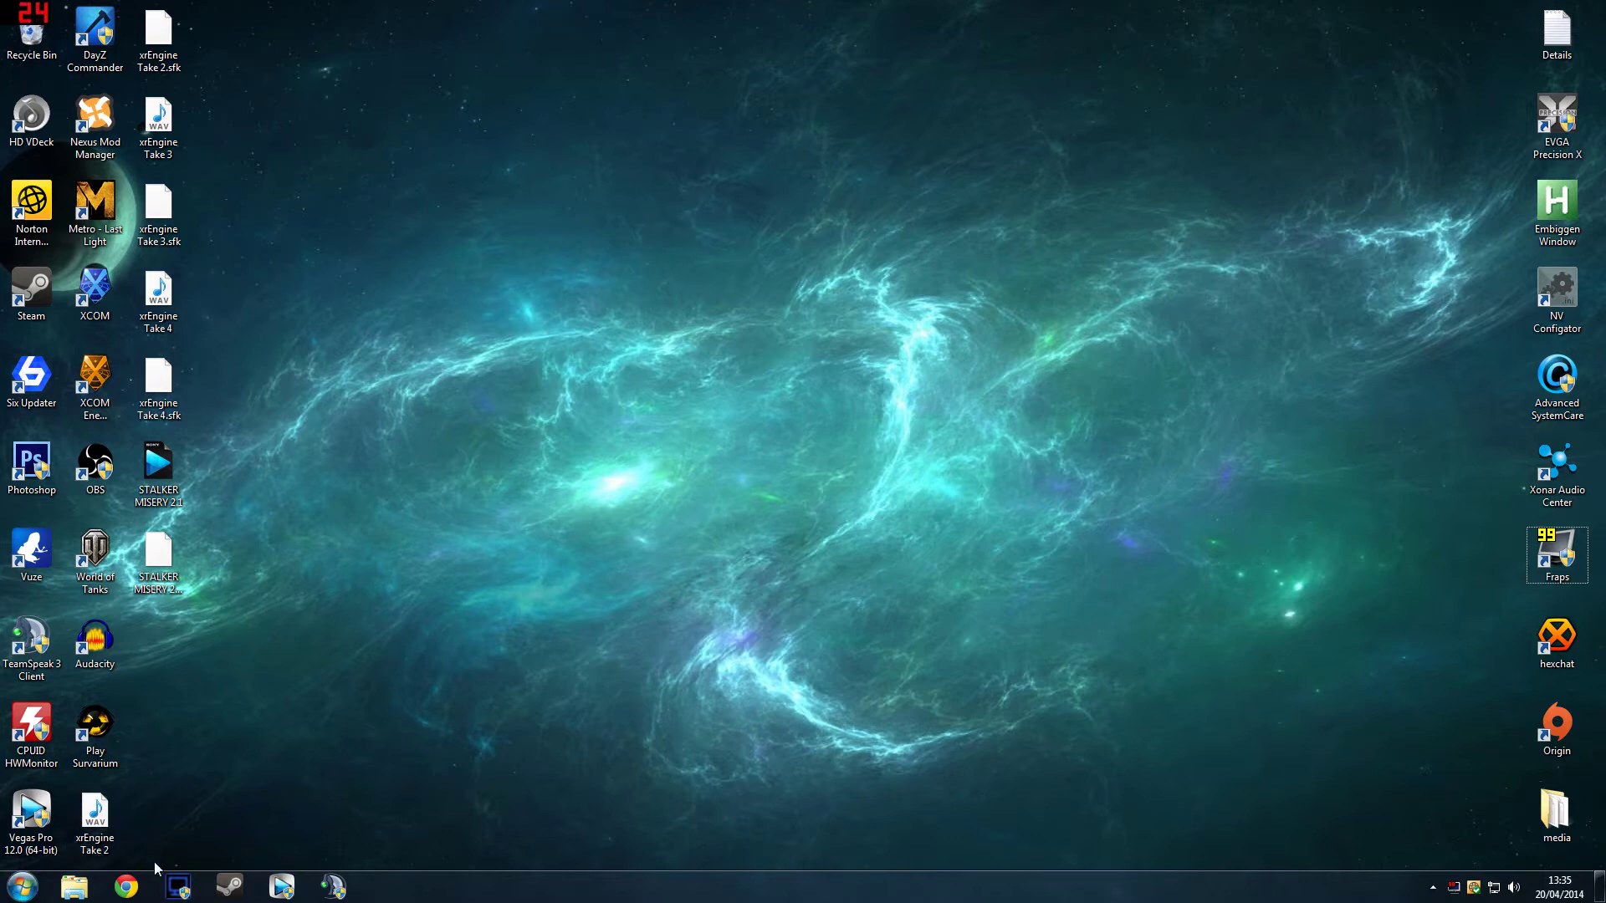
Step: Open Chrome, go to the MISERY mod website via the 'miser' suggestion, and maximise the window
{"action": "left_click", "coordinate": [127, 888]}
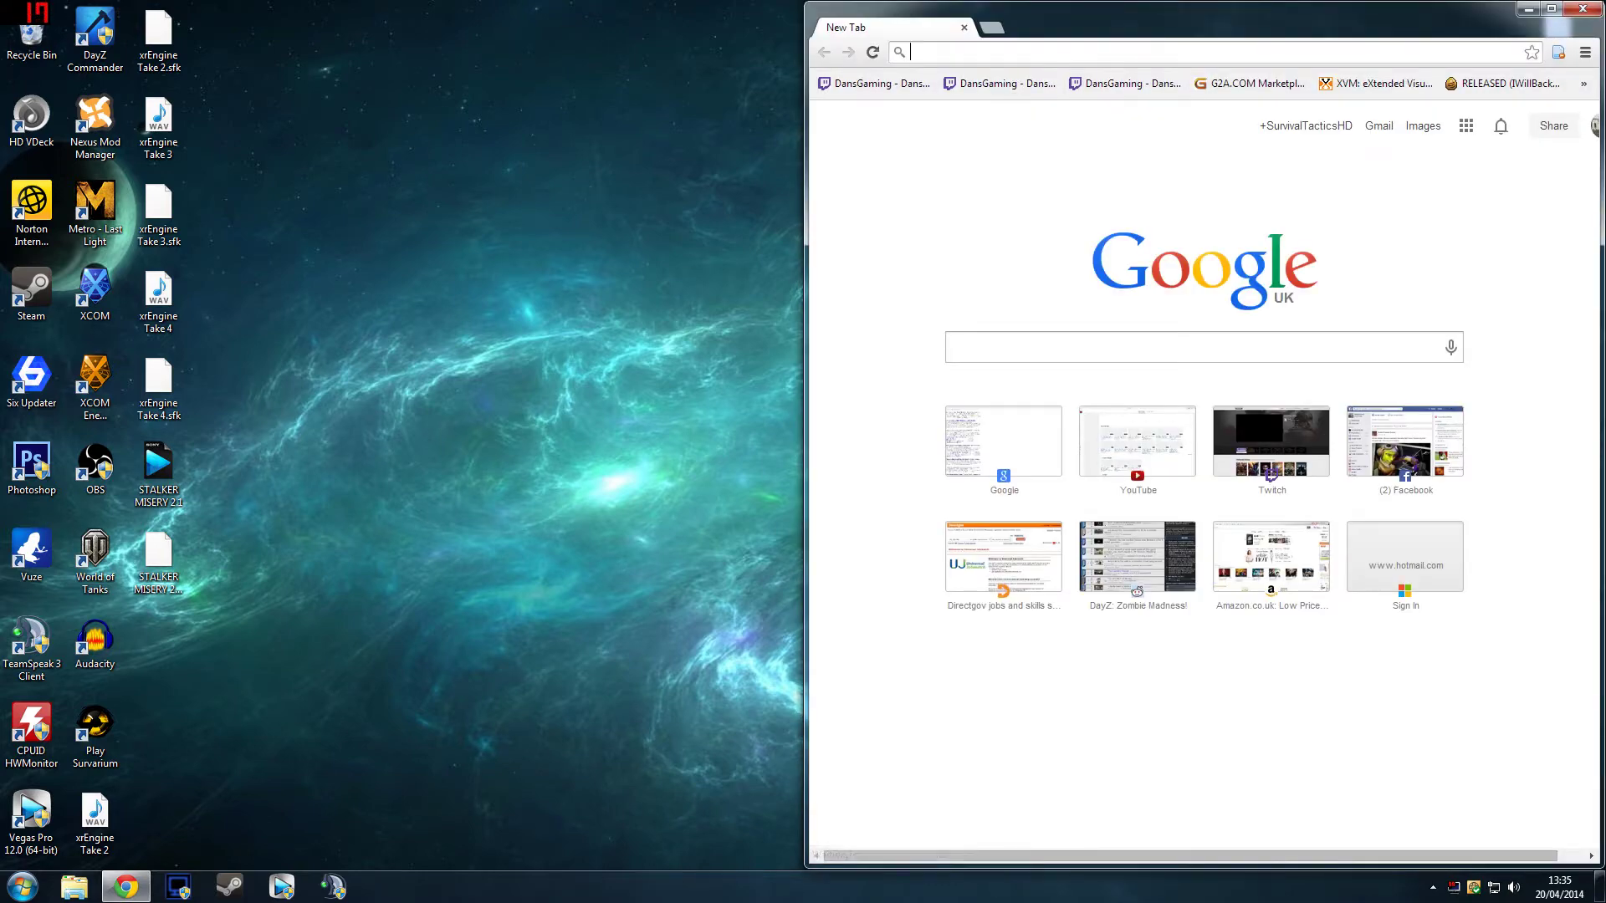
{"action": "type", "text": "miserymod.com"}
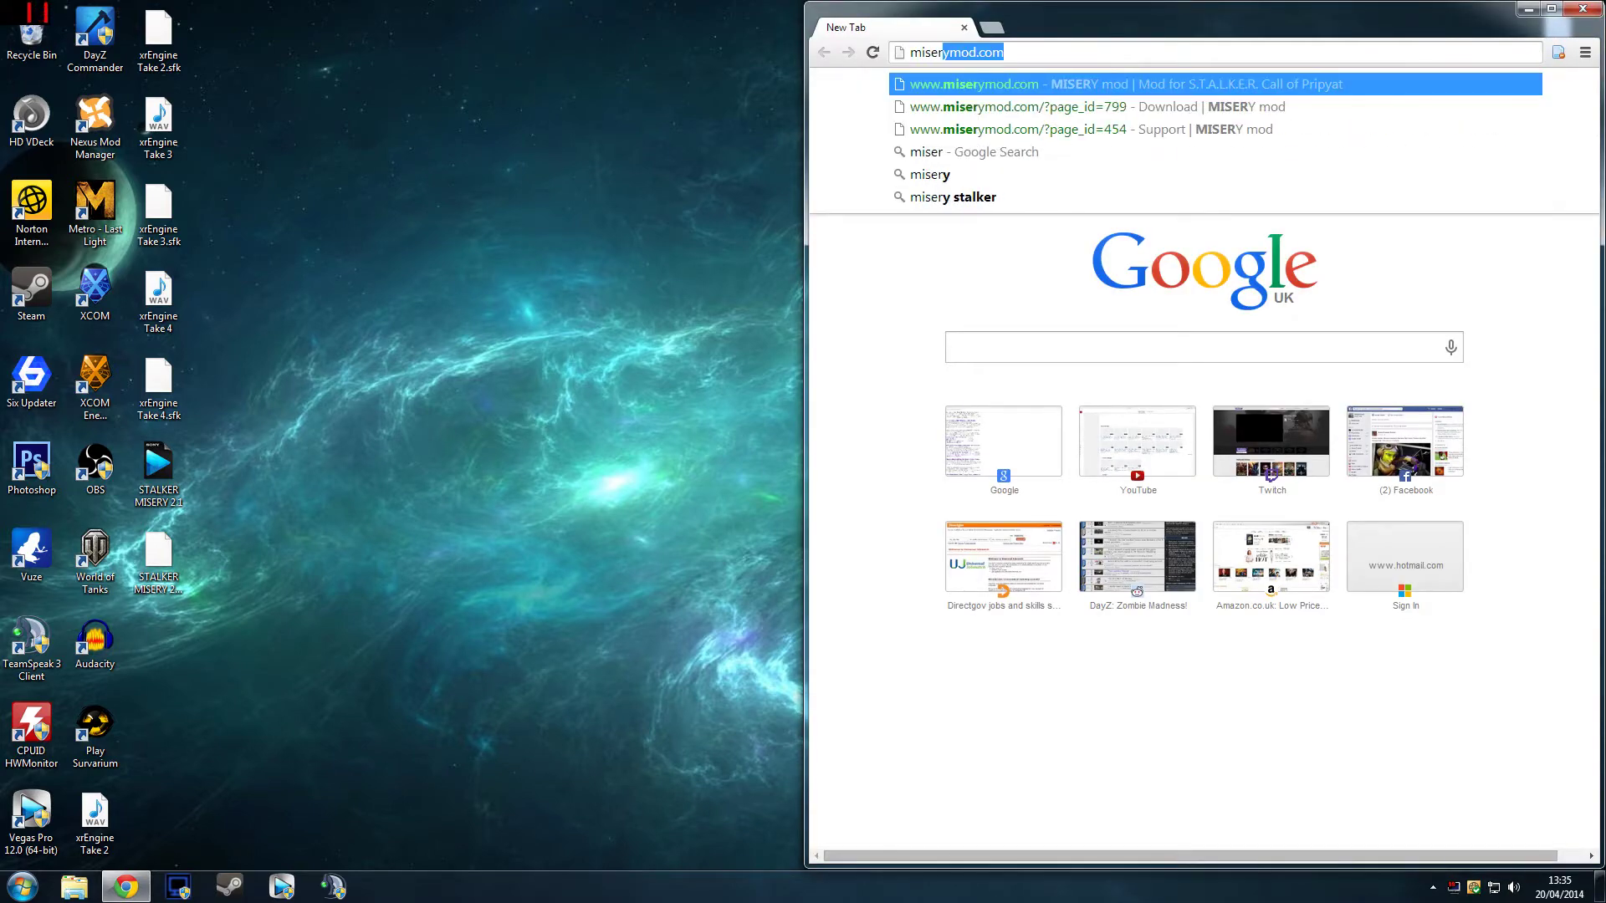
{"action": "key", "text": "Return"}
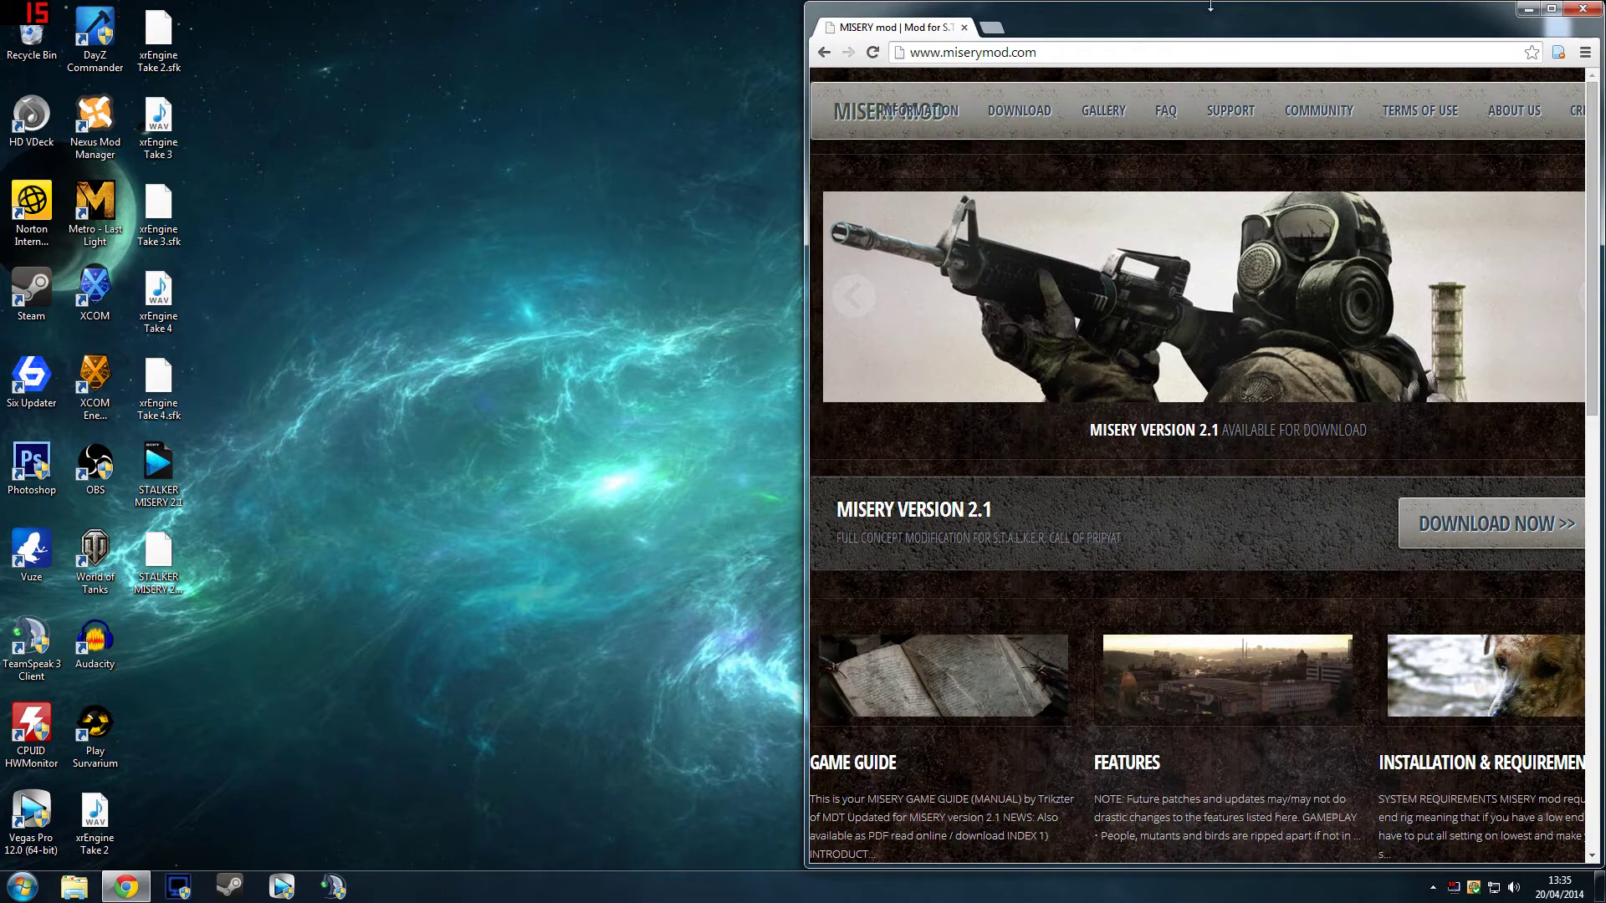
{"action": "mouse_move", "coordinate": [1171, 11]}
{"action": "left_mouse_down"}
{"action": "mouse_move", "coordinate": [1173, 68]}
{"action": "mouse_move", "coordinate": [1173, 1]}
{"action": "left_mouse_up"}
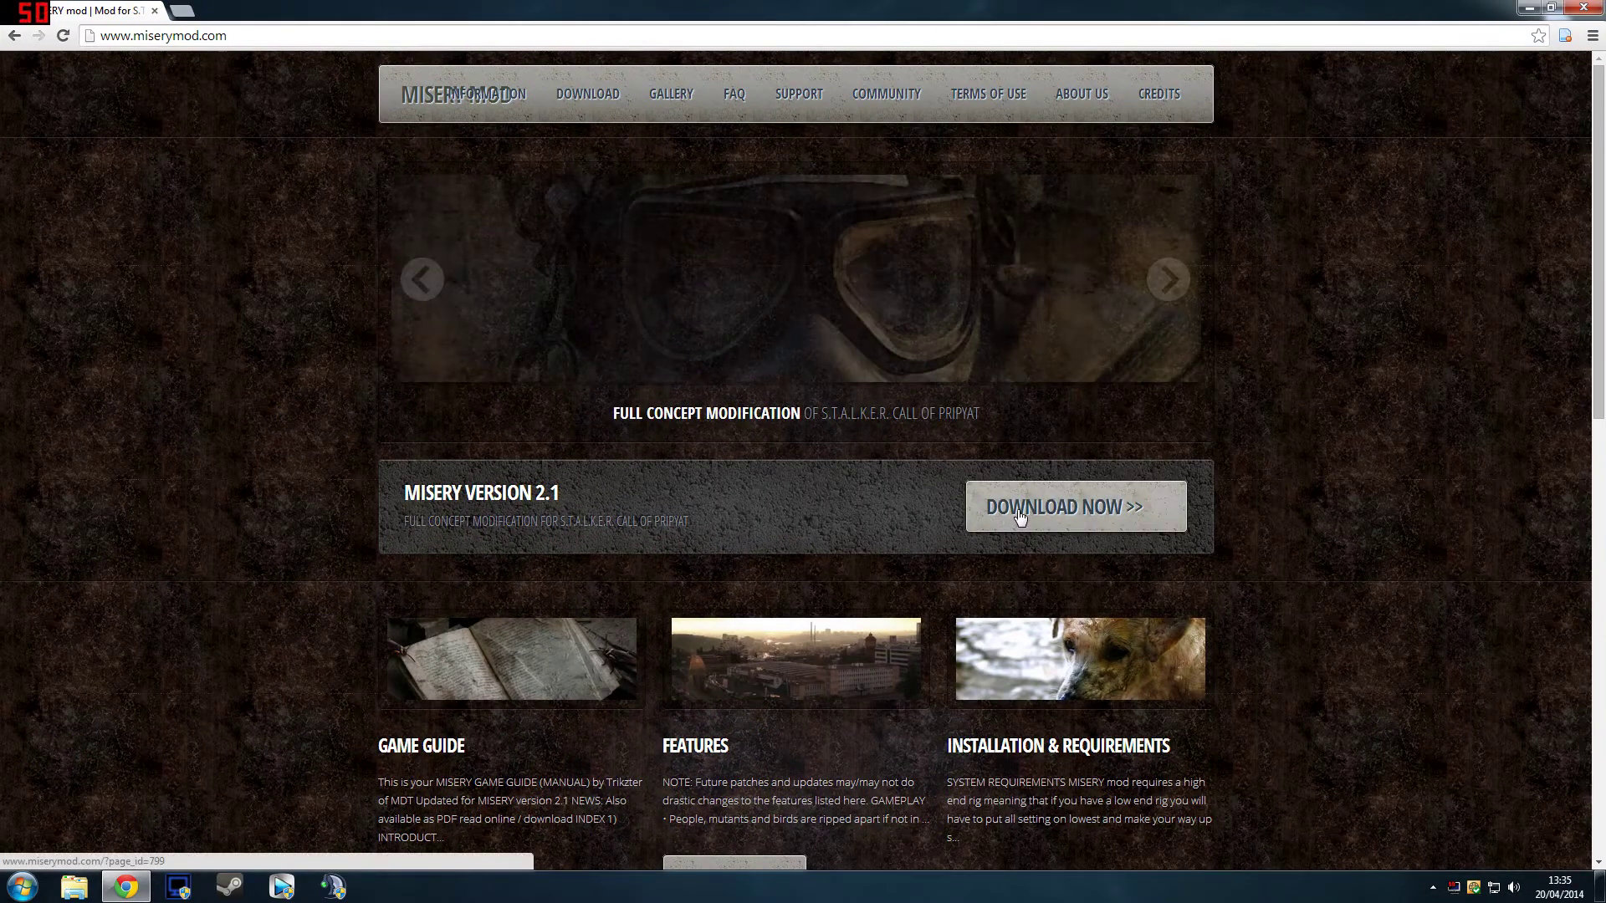
Step: Open the MISERY 2.1 download page and start the full version download
{"action": "left_click", "coordinate": [1008, 518]}
{"action": "scroll", "coordinate": [912, 465], "scroll_direction": "down", "scroll_amount": 10}
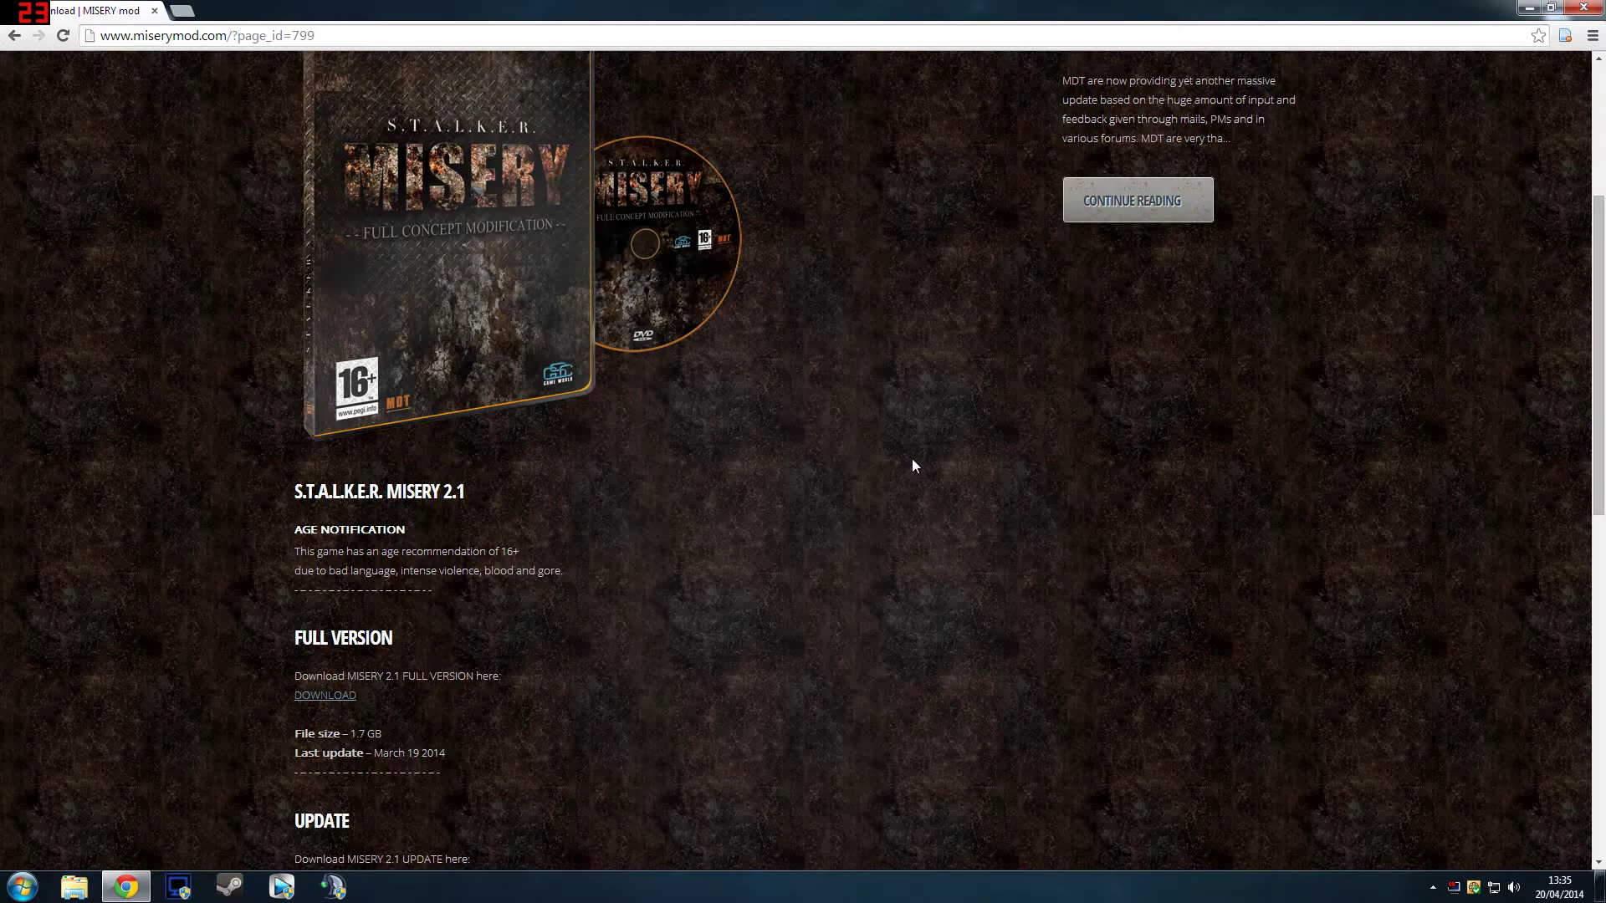
{"action": "scroll", "coordinate": [861, 454], "scroll_direction": "up", "scroll_amount": 1}
{"action": "scroll", "coordinate": [804, 450], "scroll_direction": "up", "scroll_amount": 1}
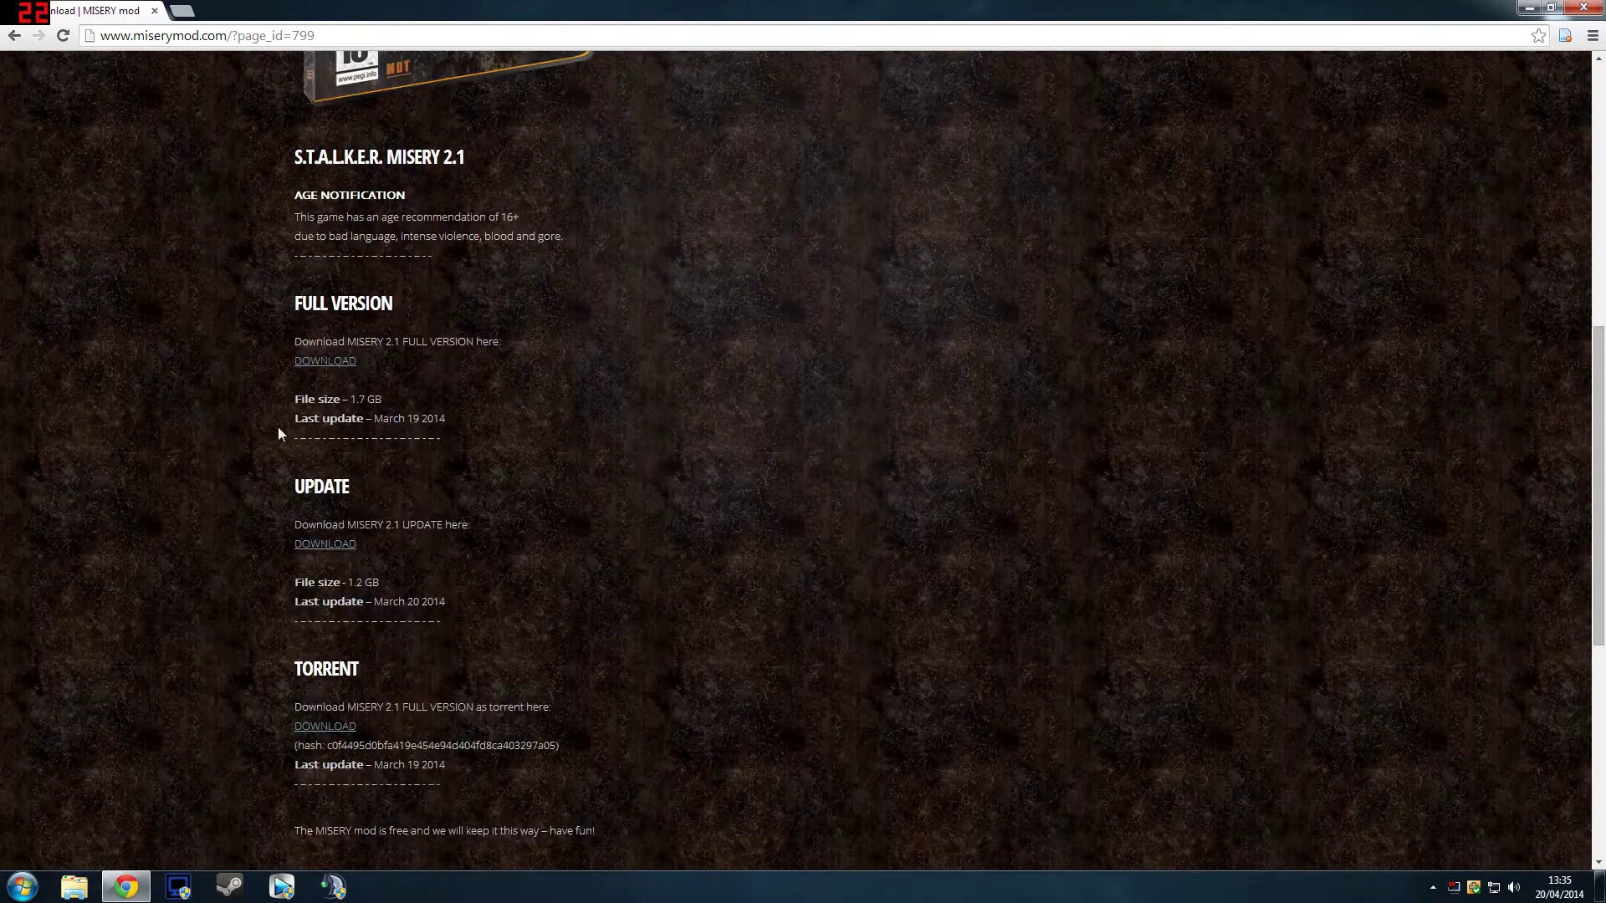
{"action": "left_click", "coordinate": [329, 366]}
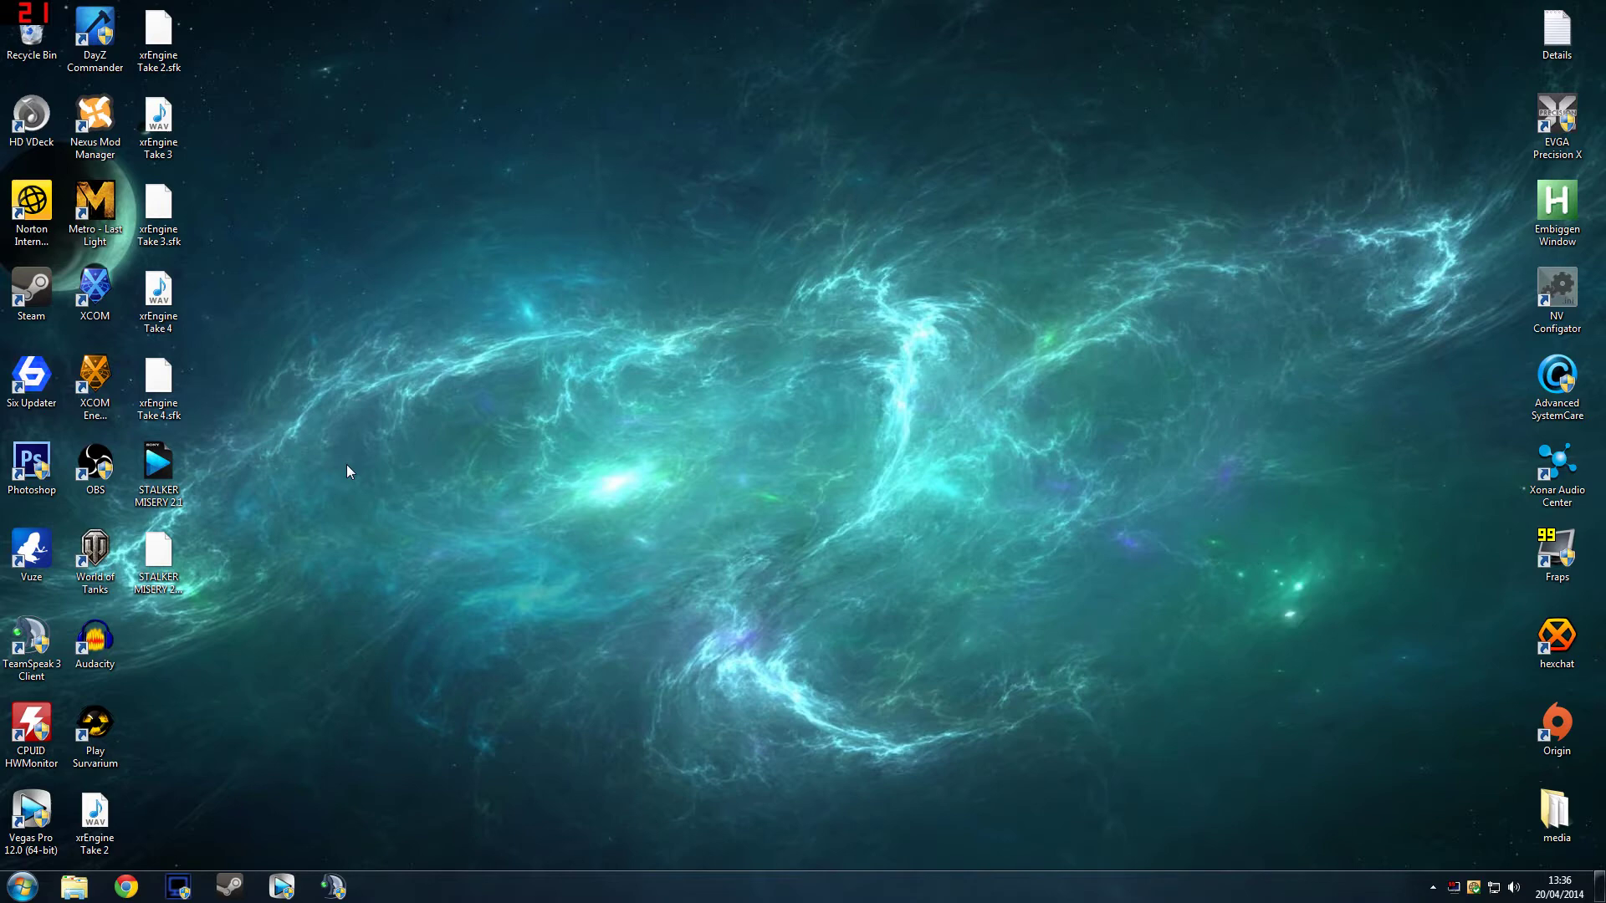
Step: Open Explorer and browse from Computer and Downloads to Local Disk (C:)
{"action": "left_click", "coordinate": [74, 888]}
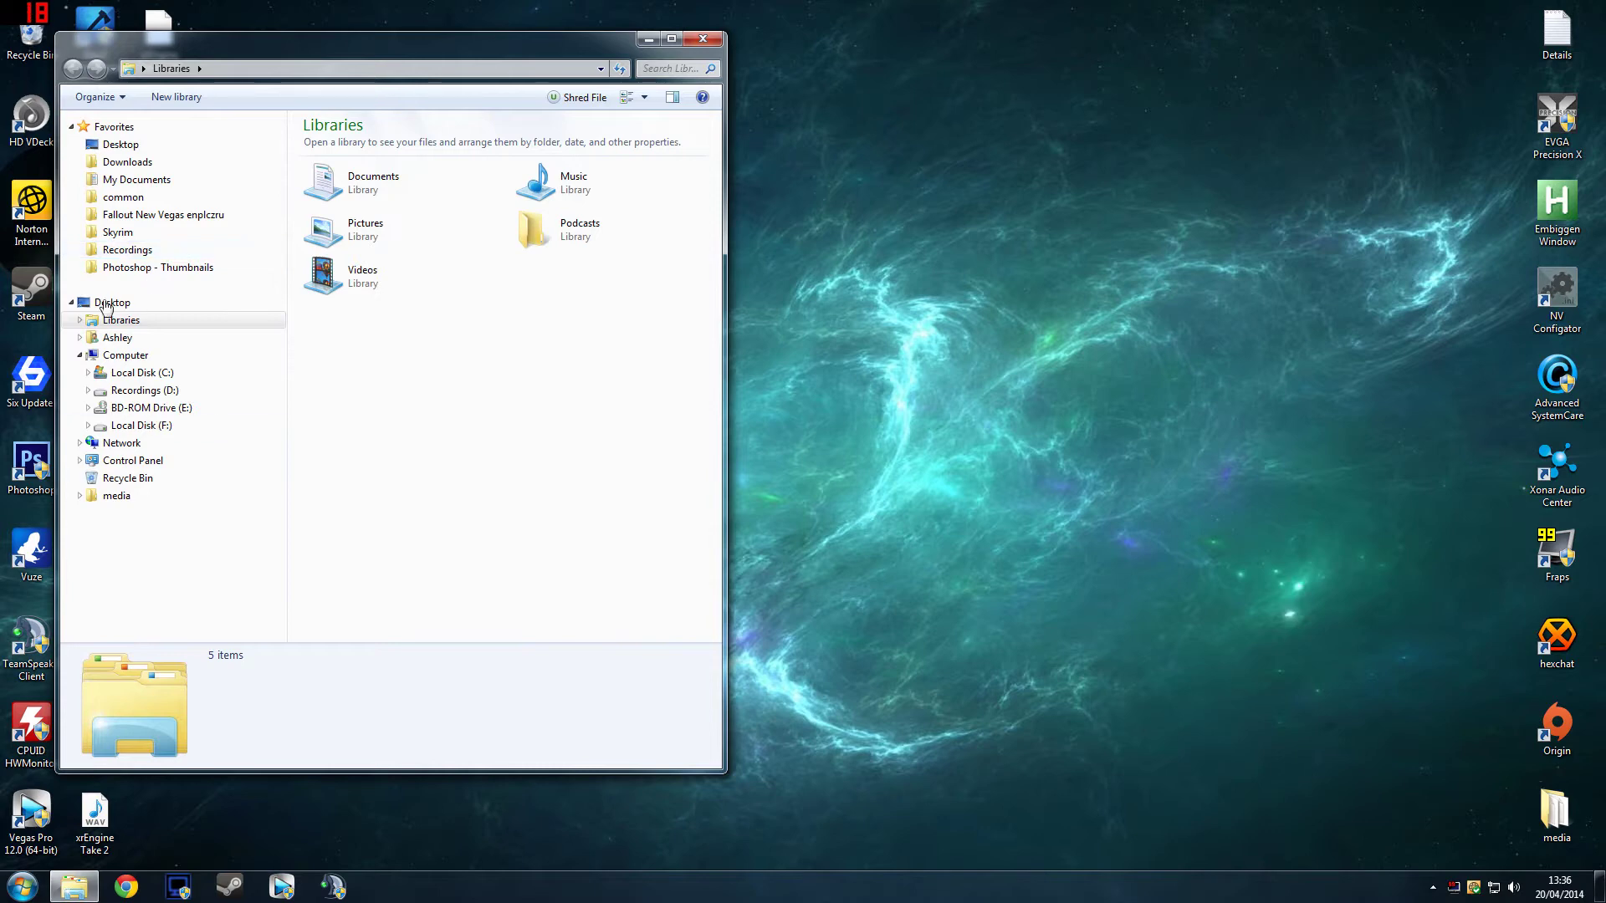
{"action": "left_click", "coordinate": [125, 354]}
{"action": "left_click_drag", "start_coordinate": [469, 46], "coordinate": [606, 47]}
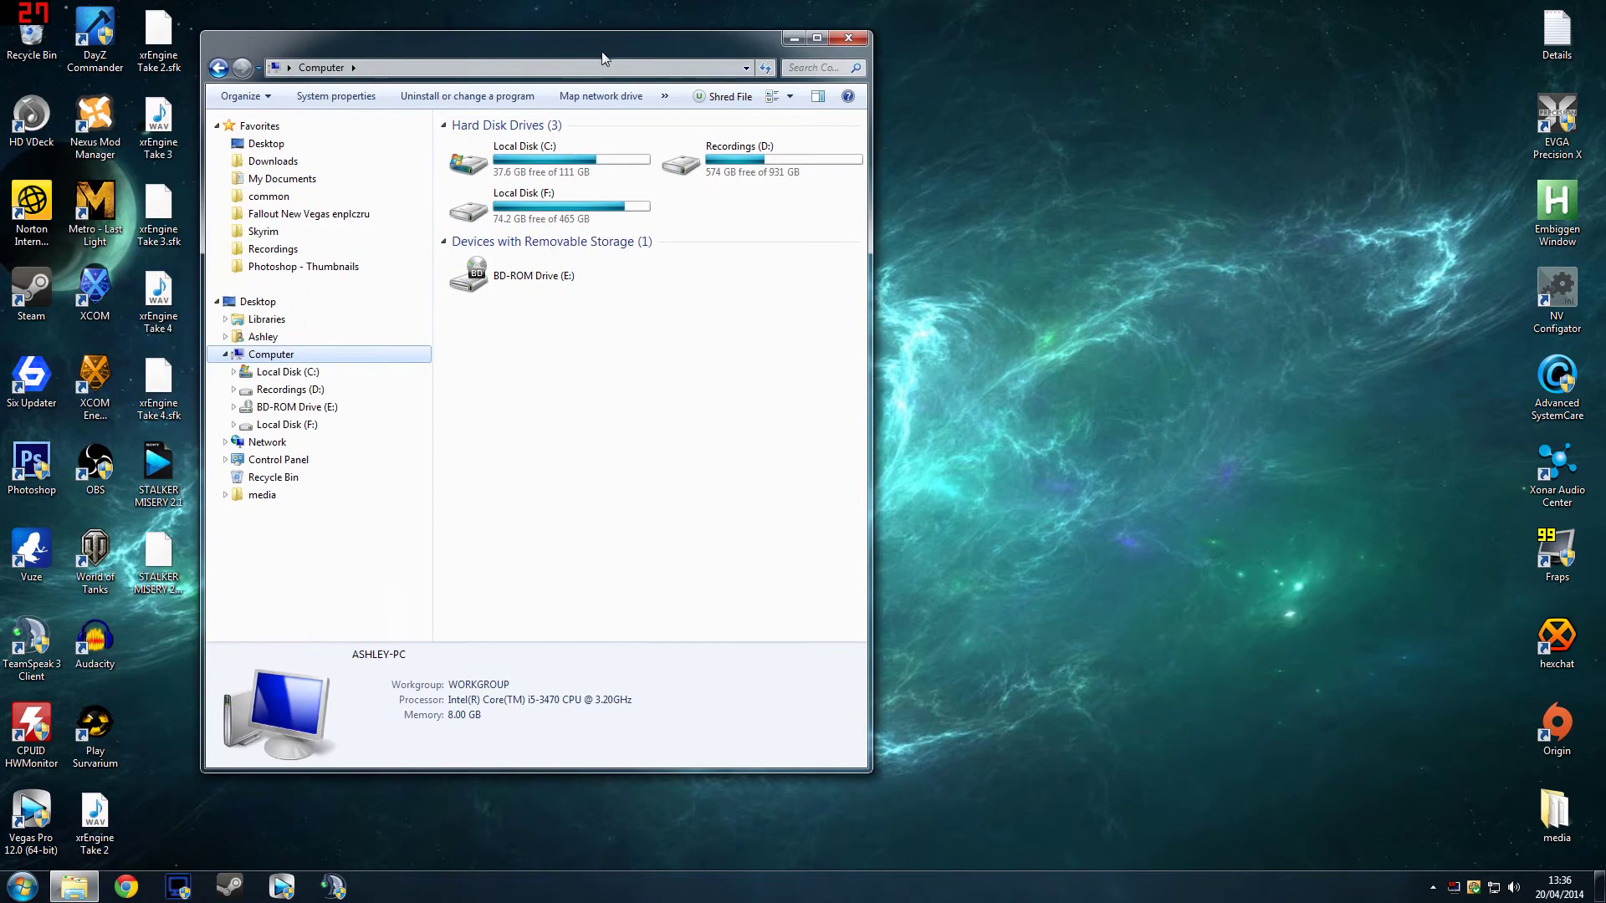
{"action": "left_click", "coordinate": [309, 164]}
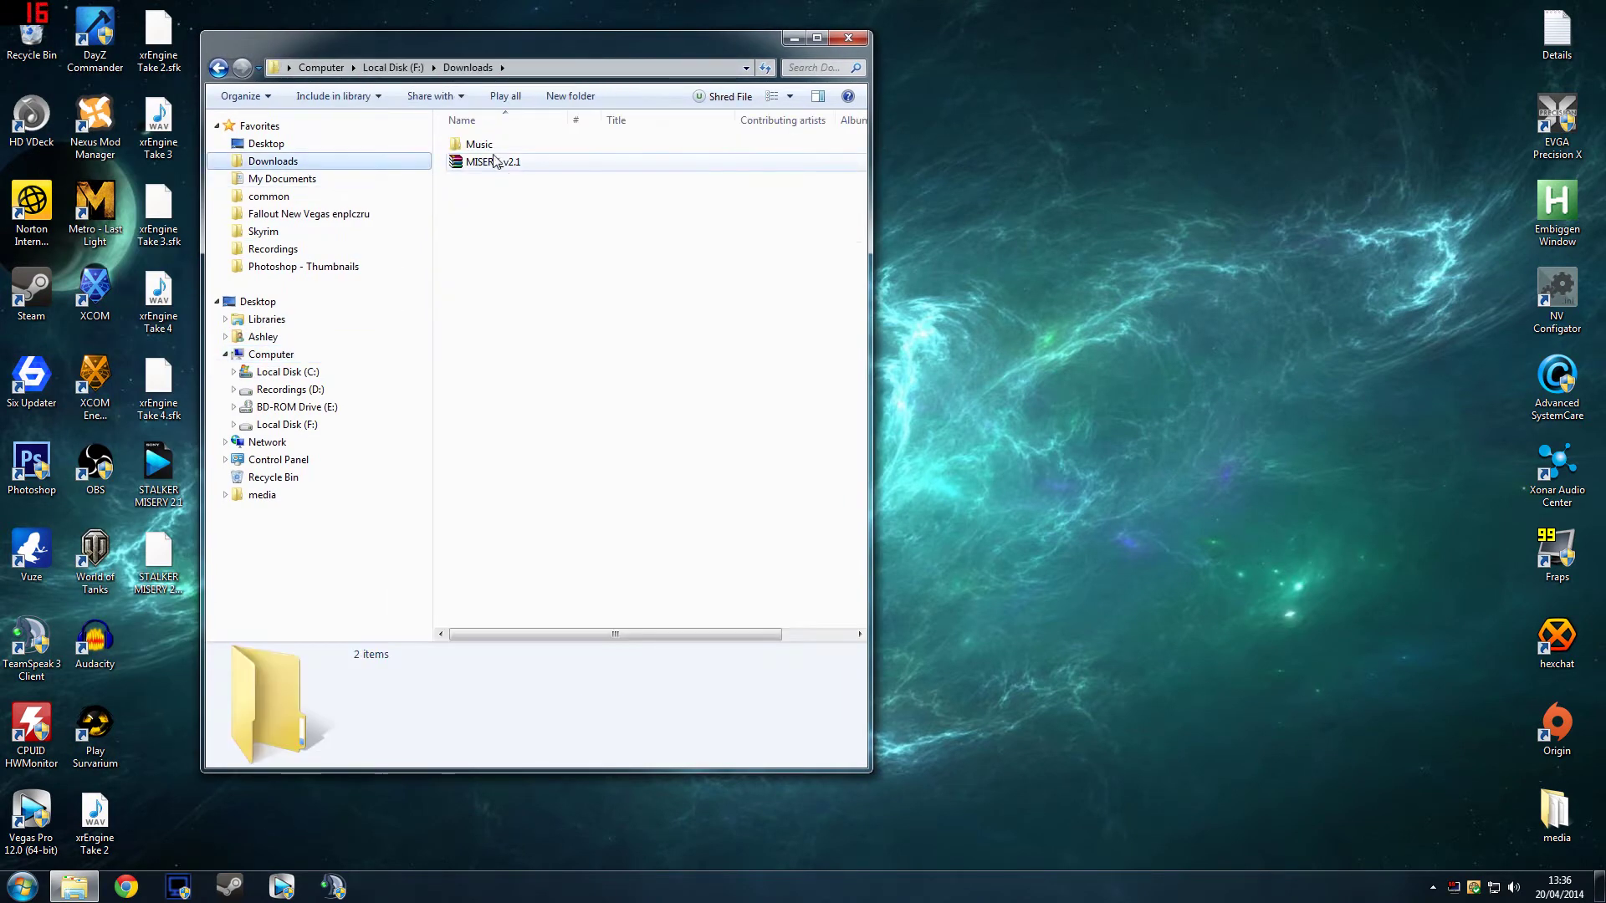
{"action": "left_click", "coordinate": [289, 373]}
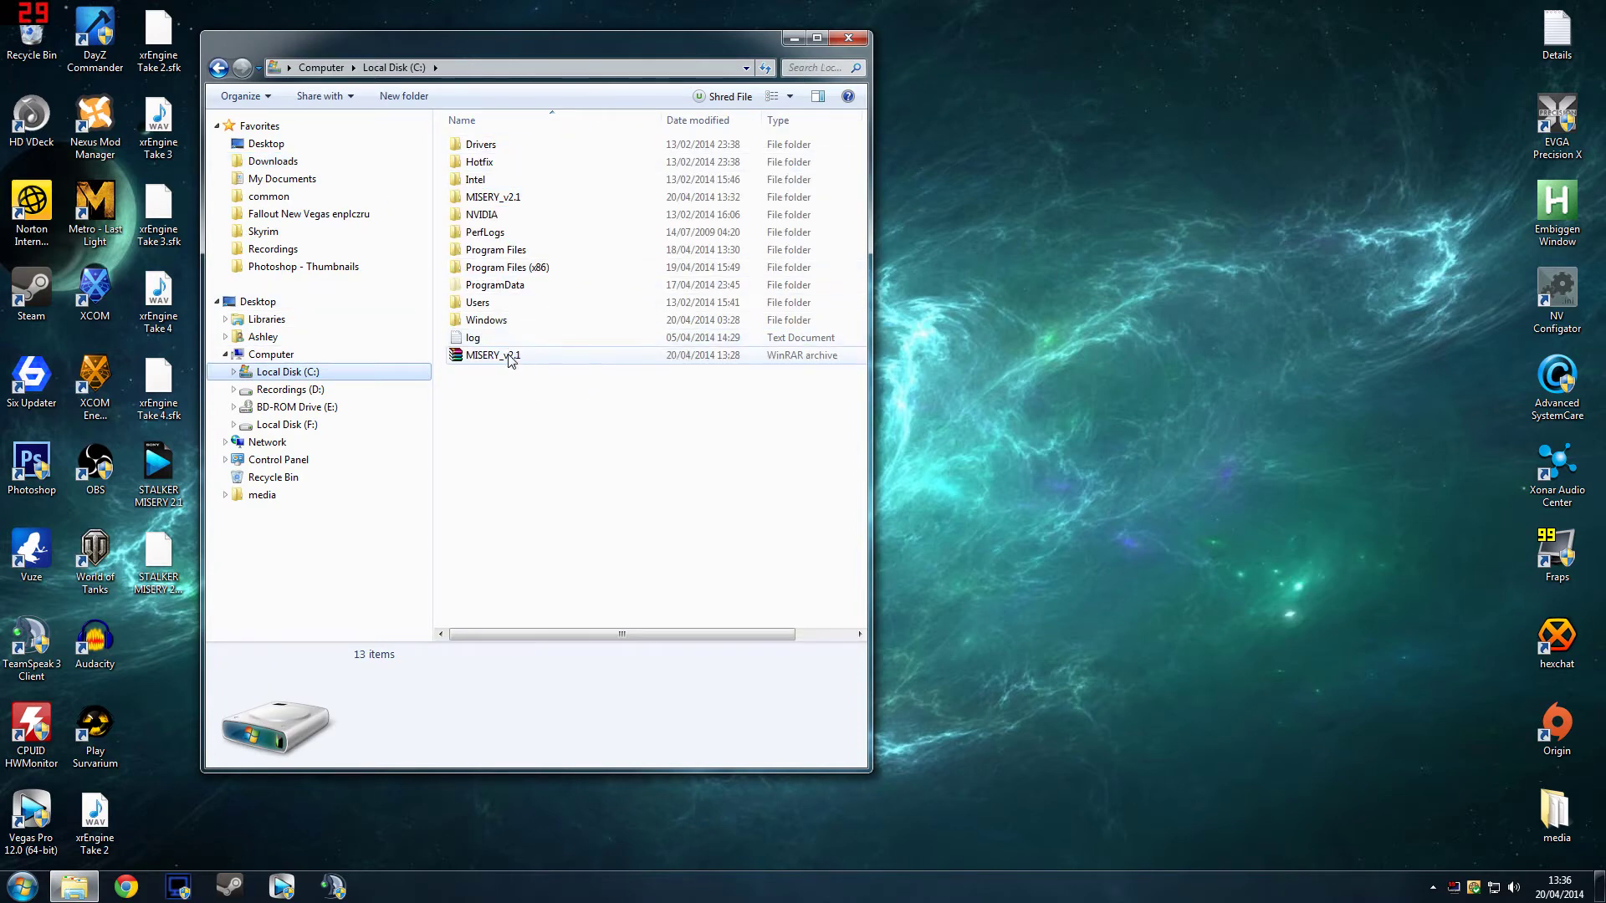
Step: Open the MISERY_v2.1 archive, drag its MISERY_v2.1 folder onto Local Disk (C:), and close WinRAR
{"action": "double_click", "coordinate": [494, 356]}
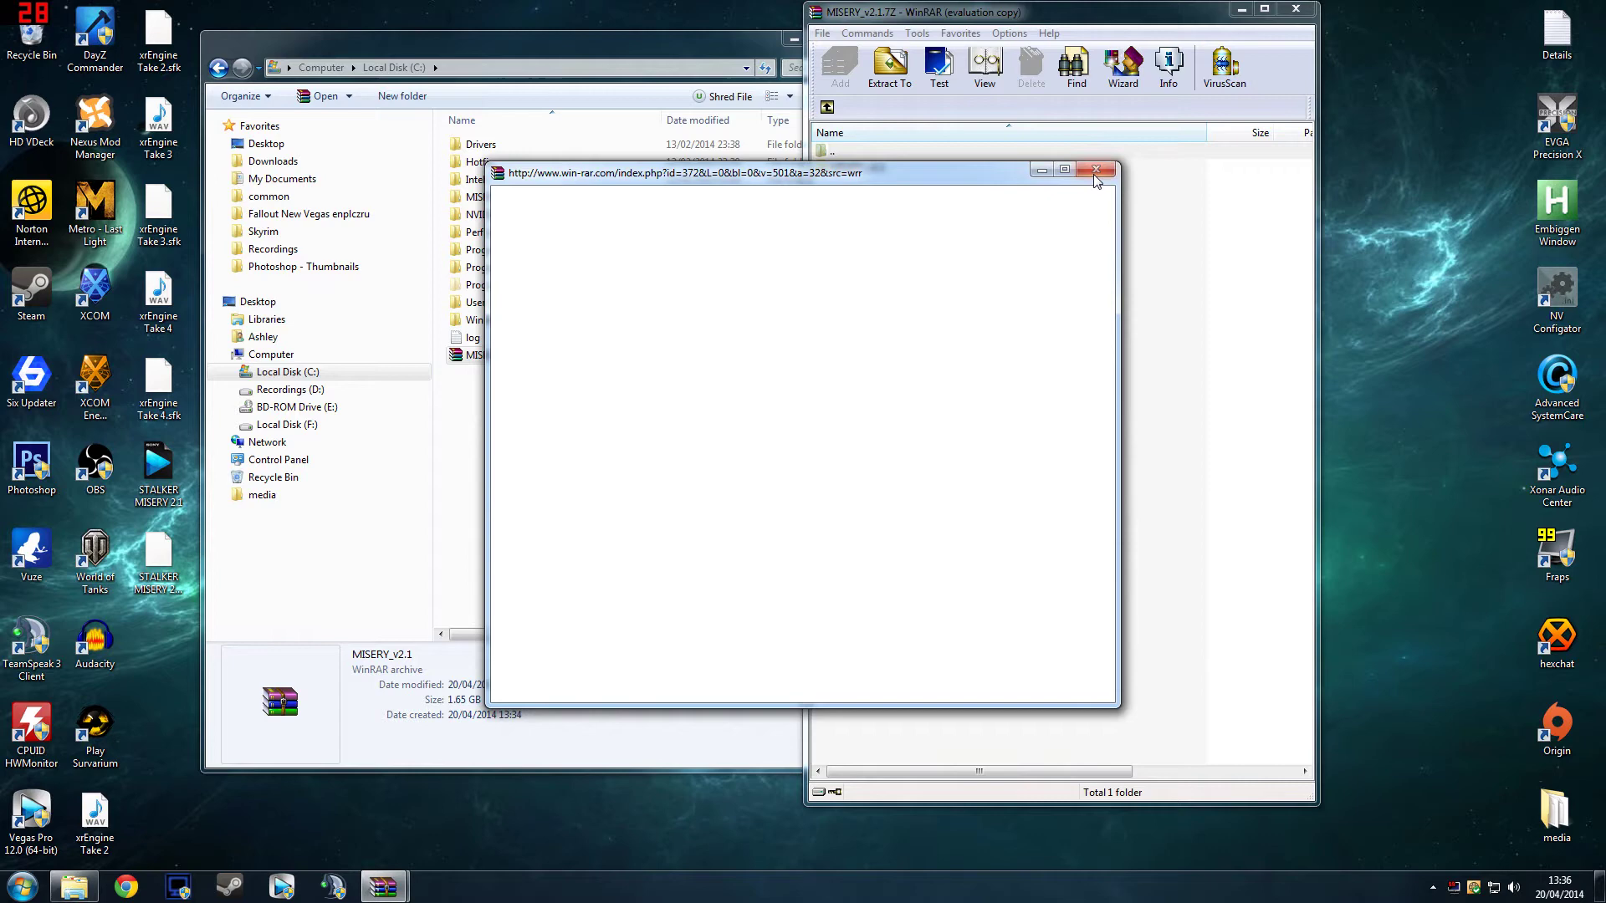
{"action": "left_click", "coordinate": [1095, 172]}
{"action": "left_click_drag", "start_coordinate": [1018, 16], "coordinate": [1223, 18]}
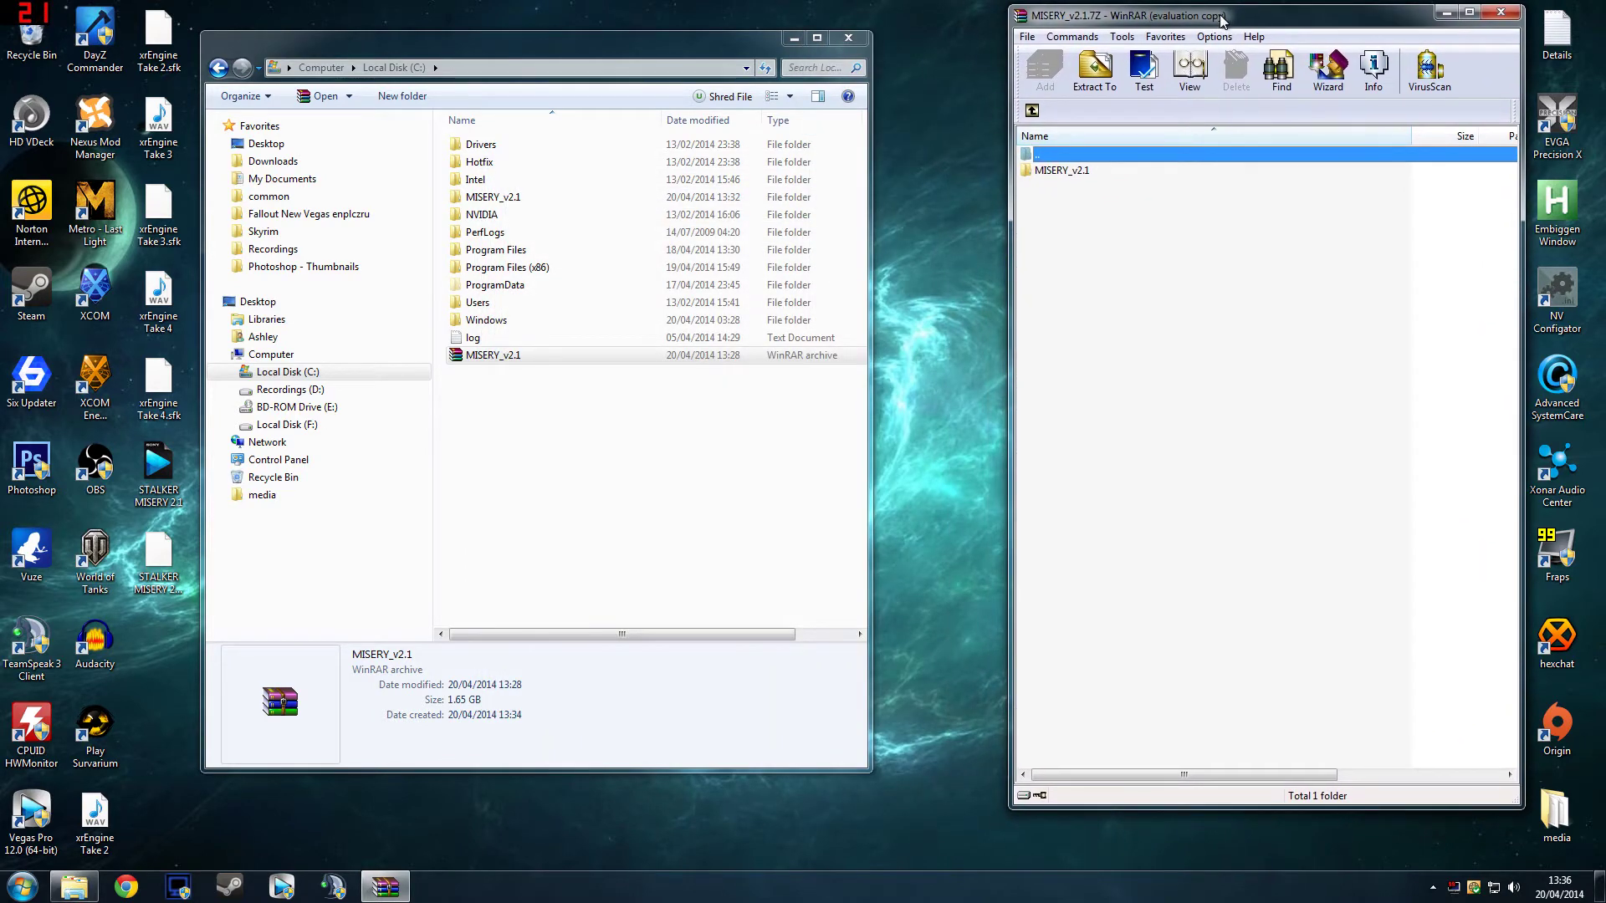
{"action": "left_click", "coordinate": [1069, 174]}
{"action": "left_click_drag", "start_coordinate": [1065, 176], "coordinate": [1287, 261]}
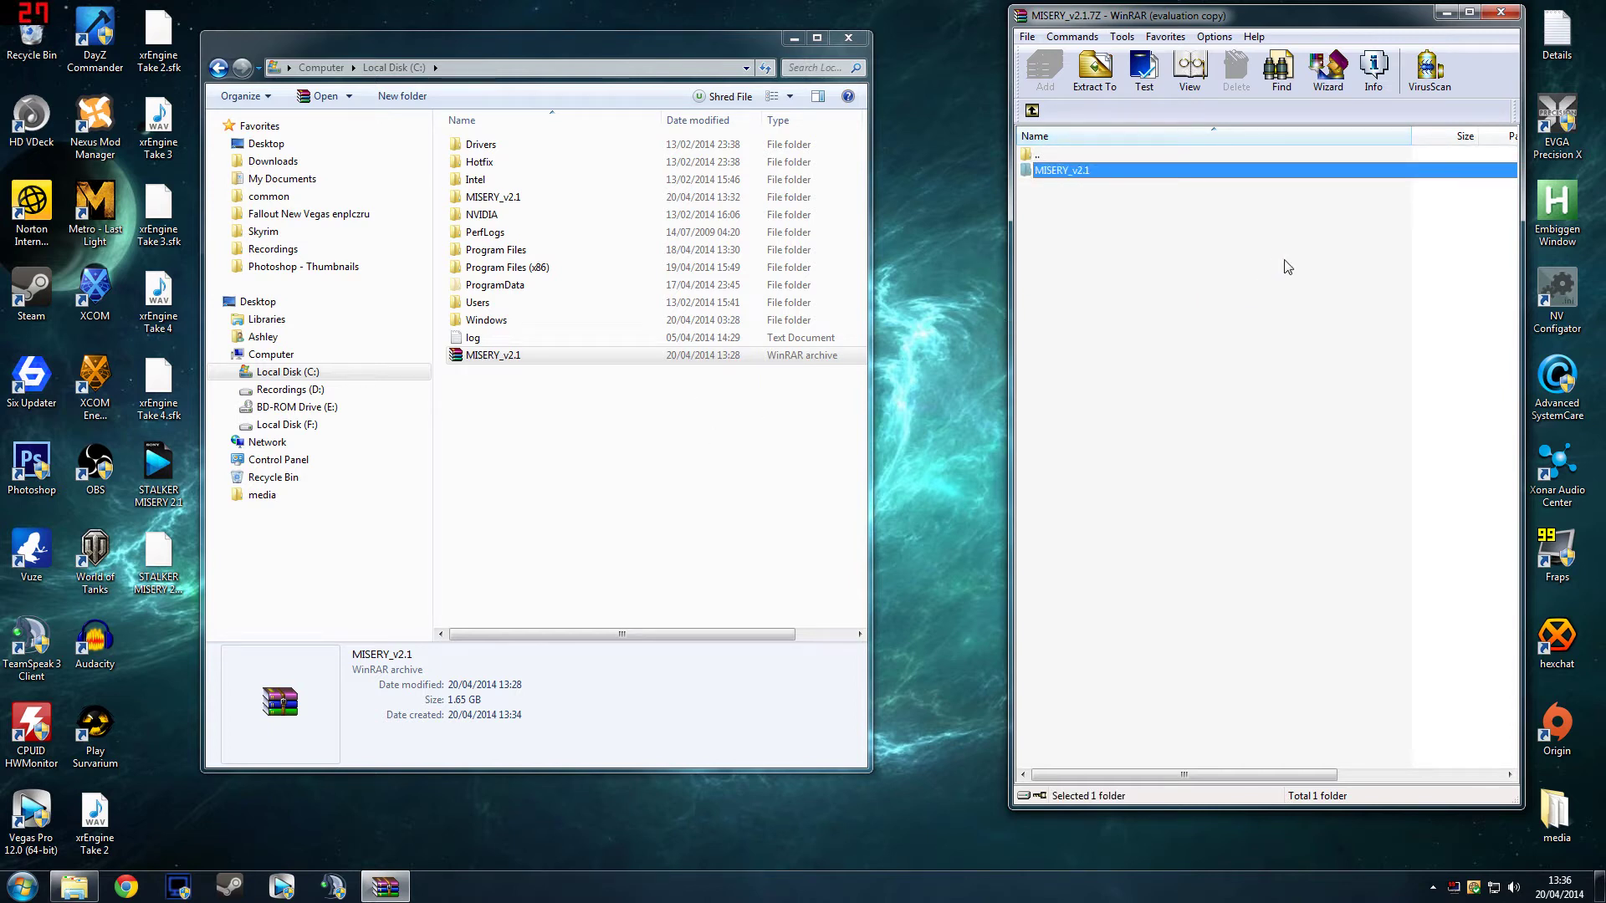
{"action": "left_click", "coordinate": [1505, 14]}
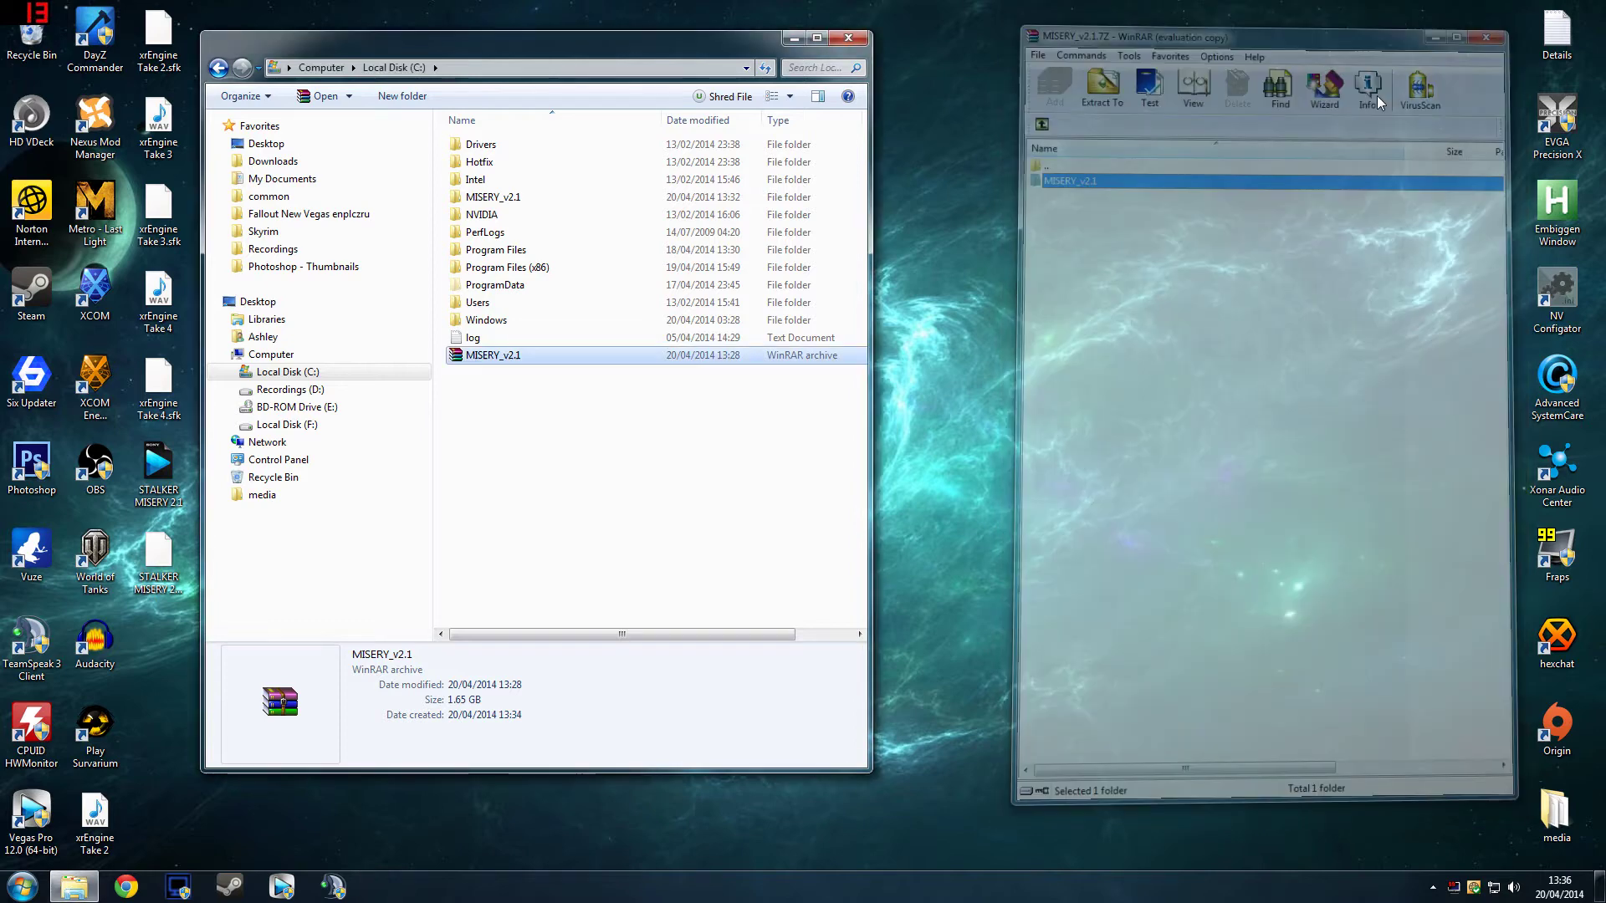
Step: Open the MISERY_v2.1 folder, preview TheSeed_promo_01, and delete both TheSeed_promo images
{"action": "double_click", "coordinate": [508, 199]}
{"action": "left_click_drag", "start_coordinate": [502, 46], "coordinate": [949, 46]}
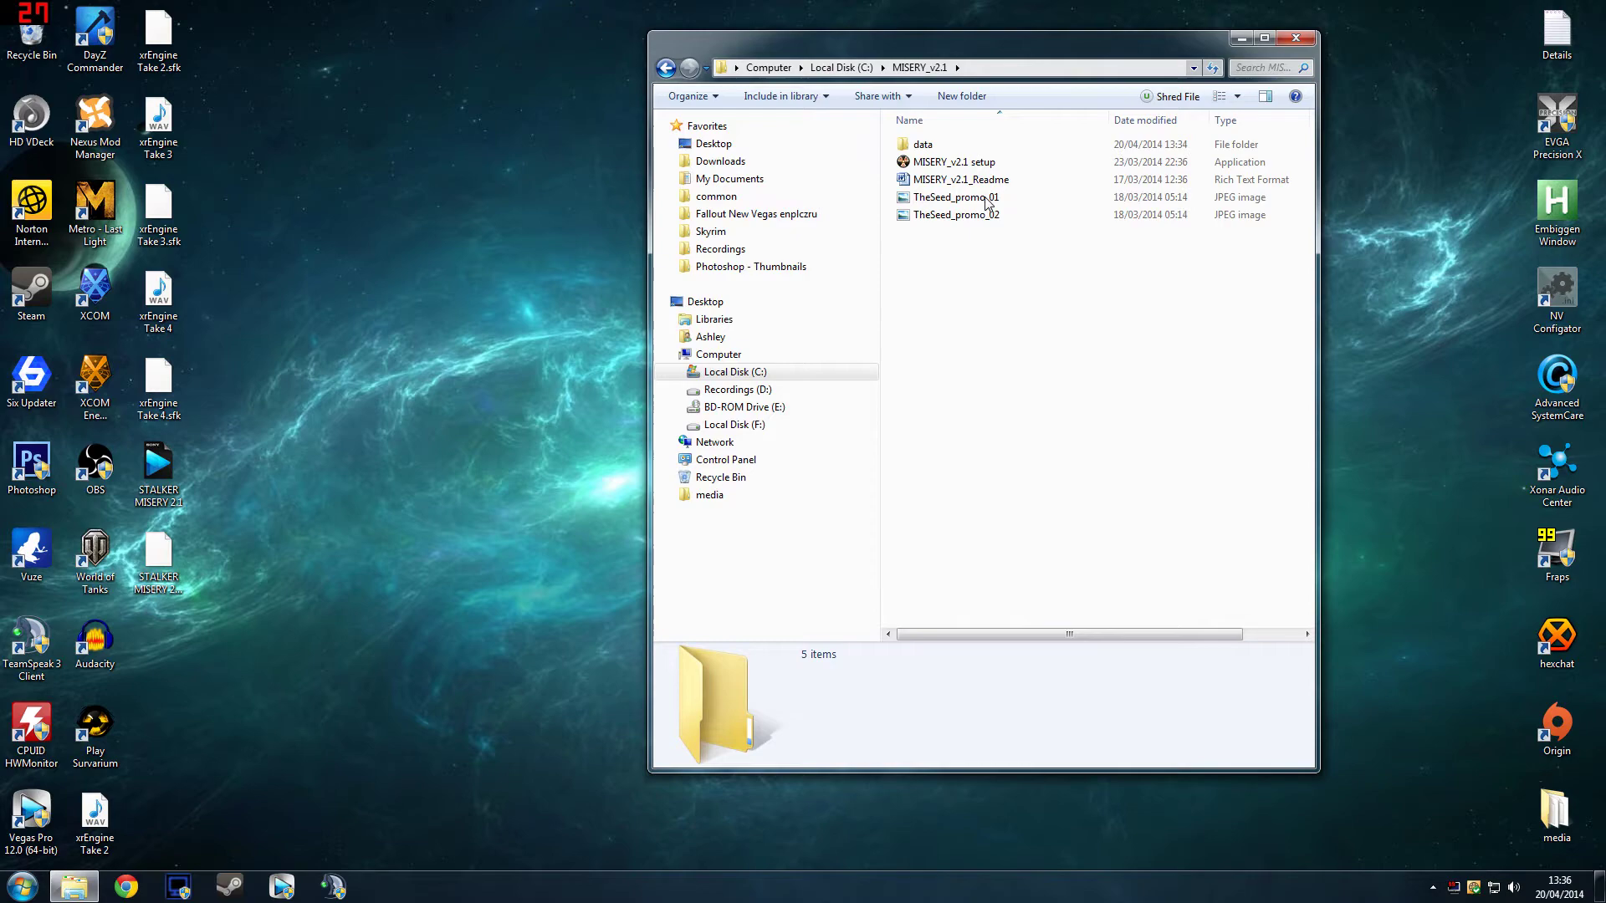
{"action": "double_click", "coordinate": [982, 204]}
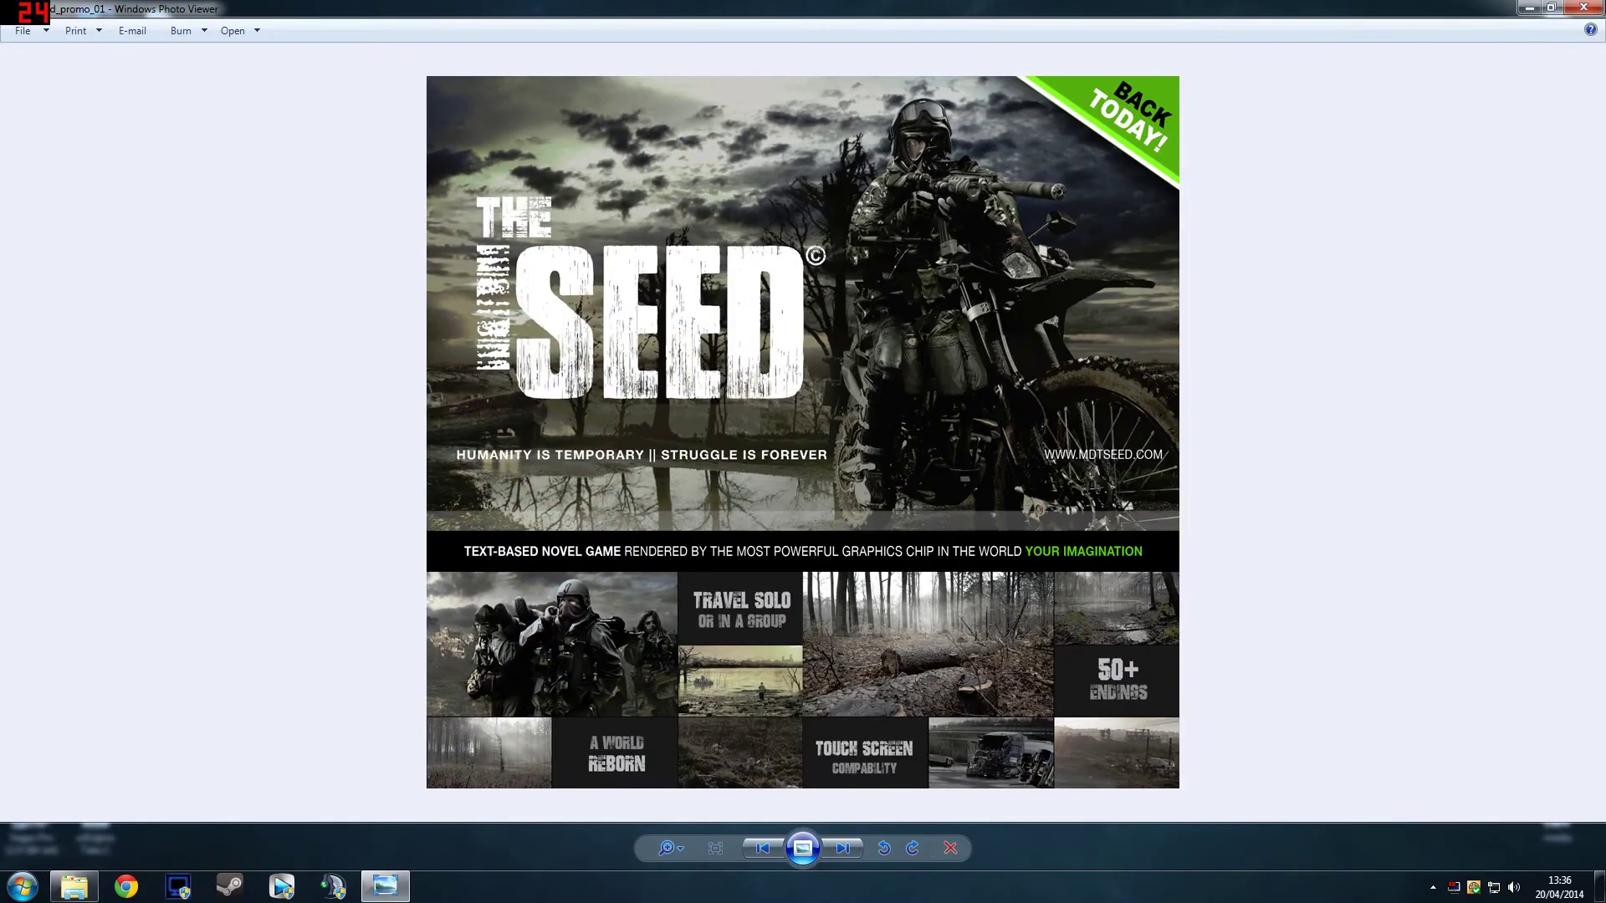
{"action": "key", "text": "alt+F4"}
{"action": "left_click_drag", "start_coordinate": [962, 265], "coordinate": [954, 203]}
{"action": "key", "text": "Delete"}
{"action": "key", "text": "Return"}
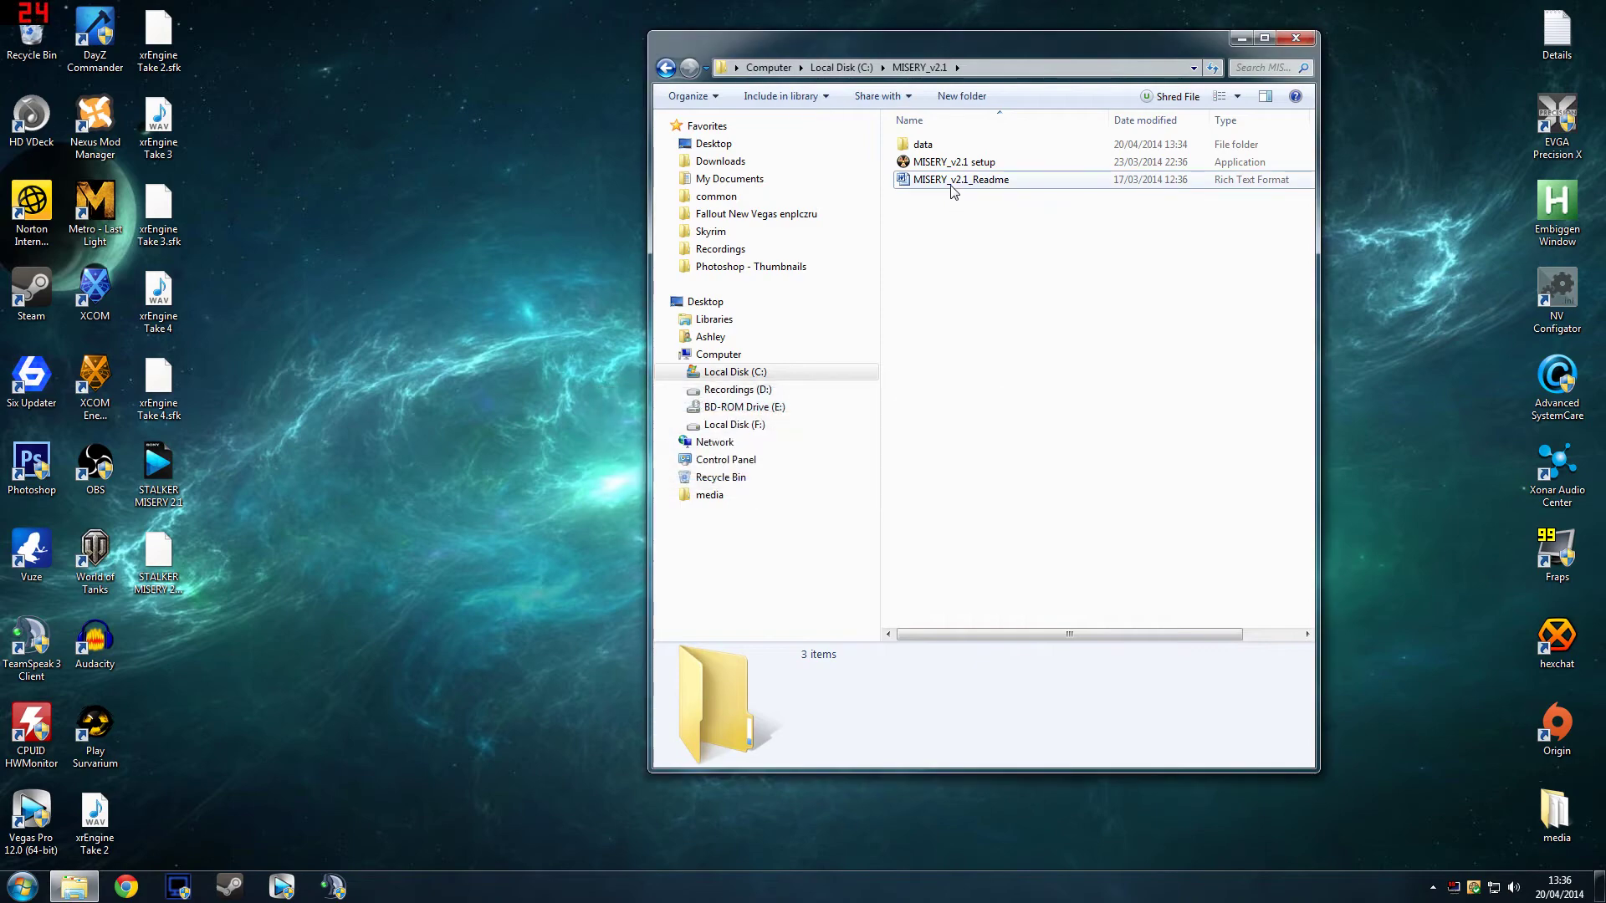
Step: Skim the MISERY_v2.1_Readme document in Word and close it
{"action": "double_click", "coordinate": [952, 182]}
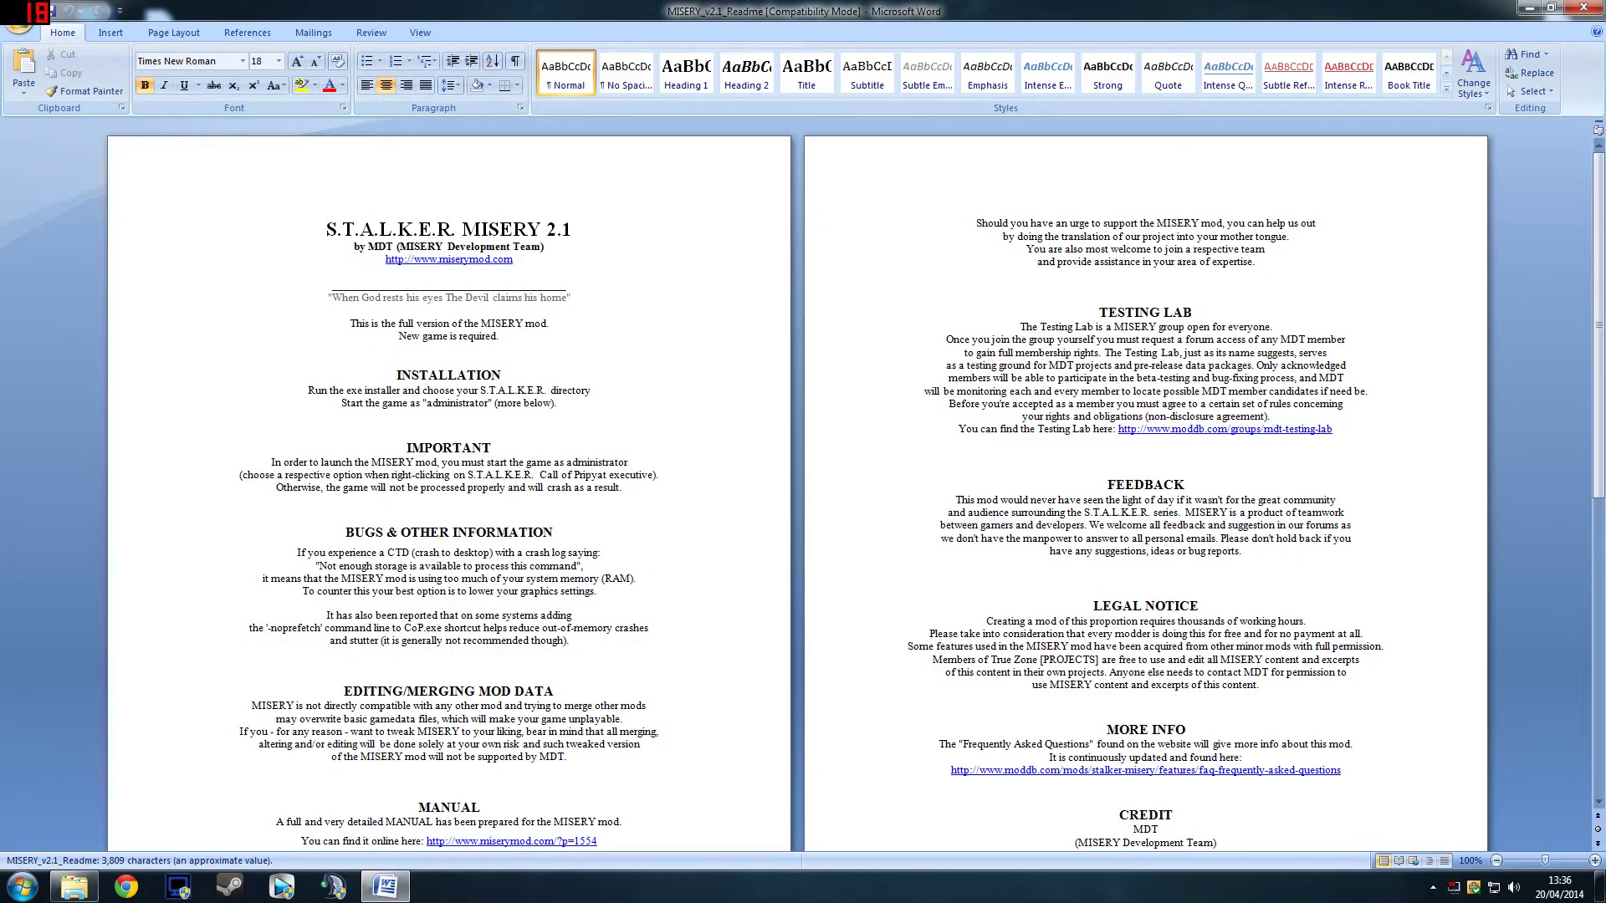
{"action": "scroll", "coordinate": [795, 485], "scroll_direction": "down", "scroll_amount": 4}
{"action": "left_click", "coordinate": [1584, 8]}
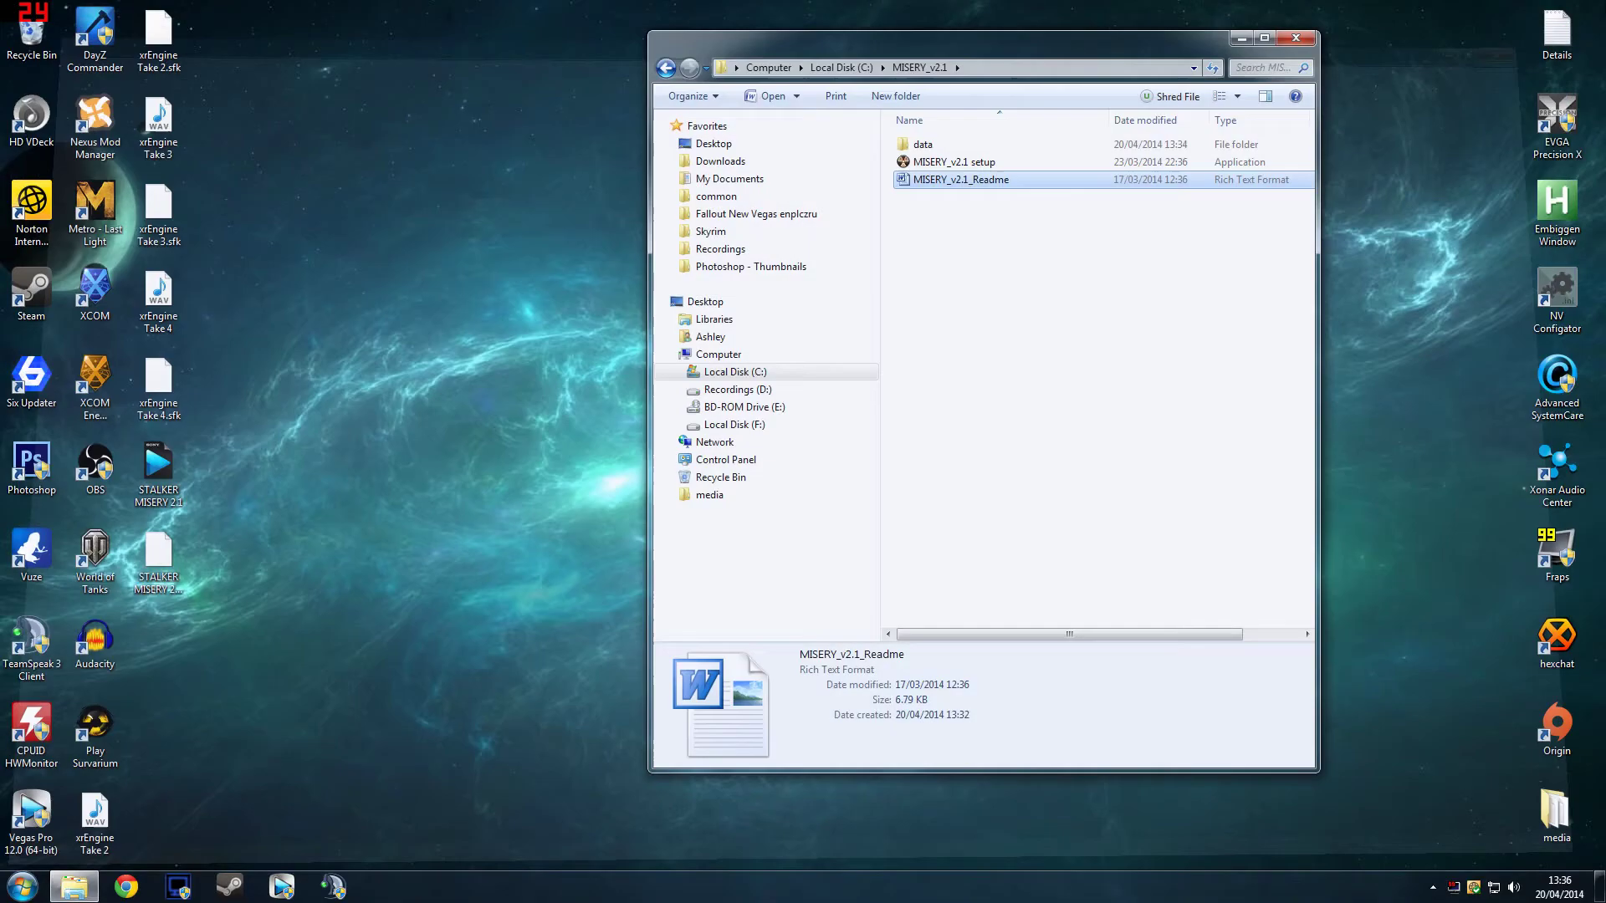
{"action": "left_click", "coordinate": [955, 147]}
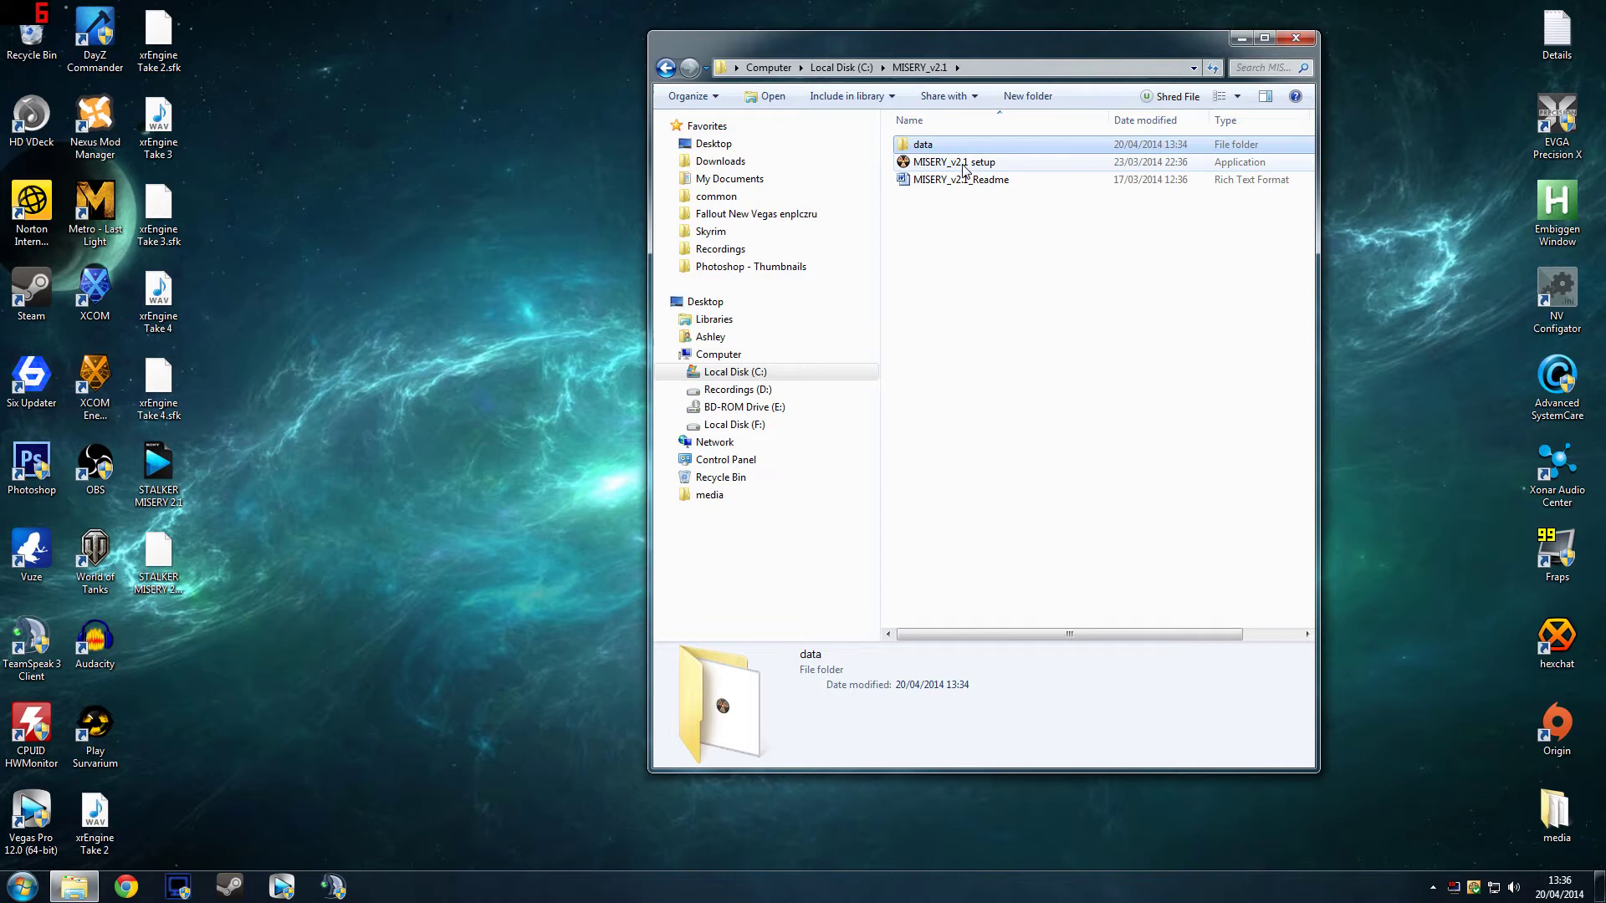
{"action": "left_click", "coordinate": [961, 167]}
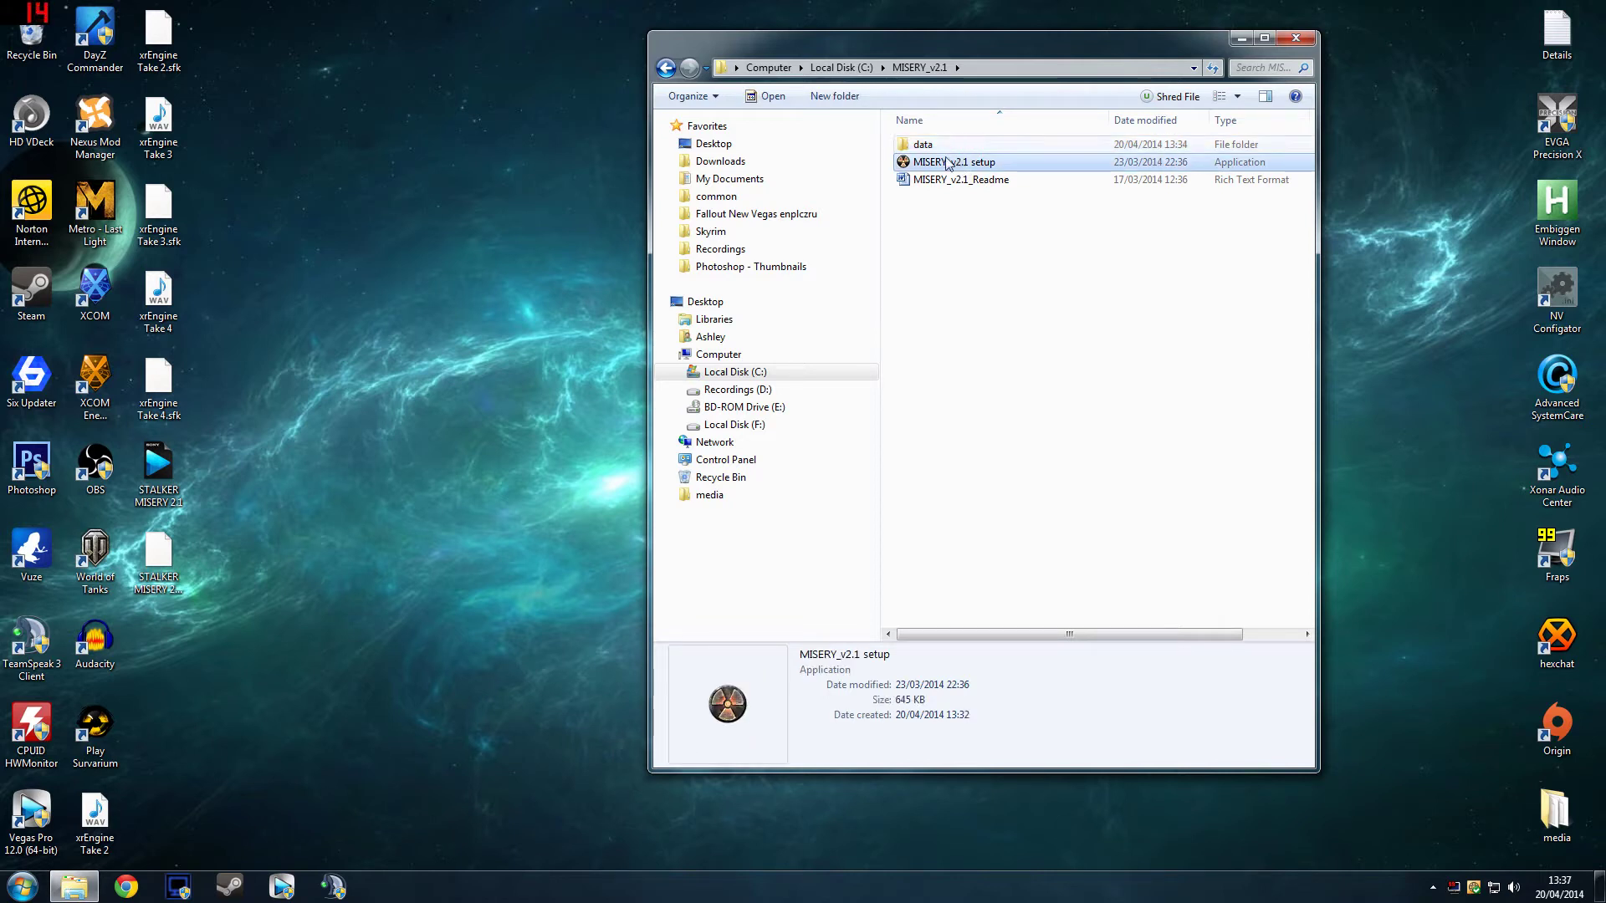
{"action": "left_click", "coordinate": [928, 146]}
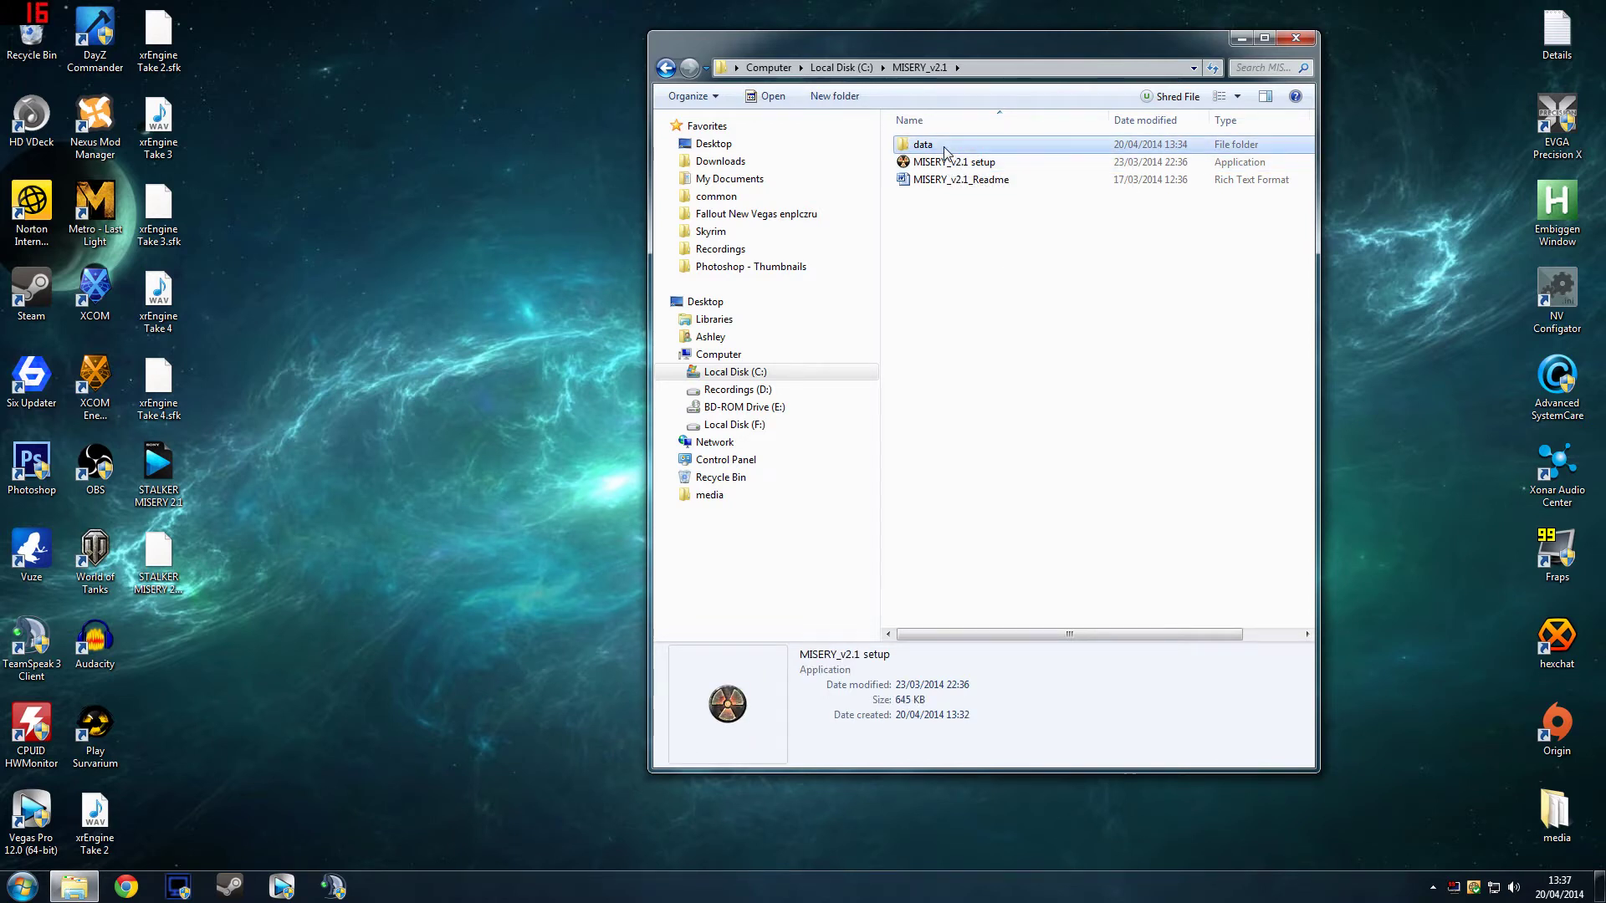
{"action": "double_click", "coordinate": [942, 148]}
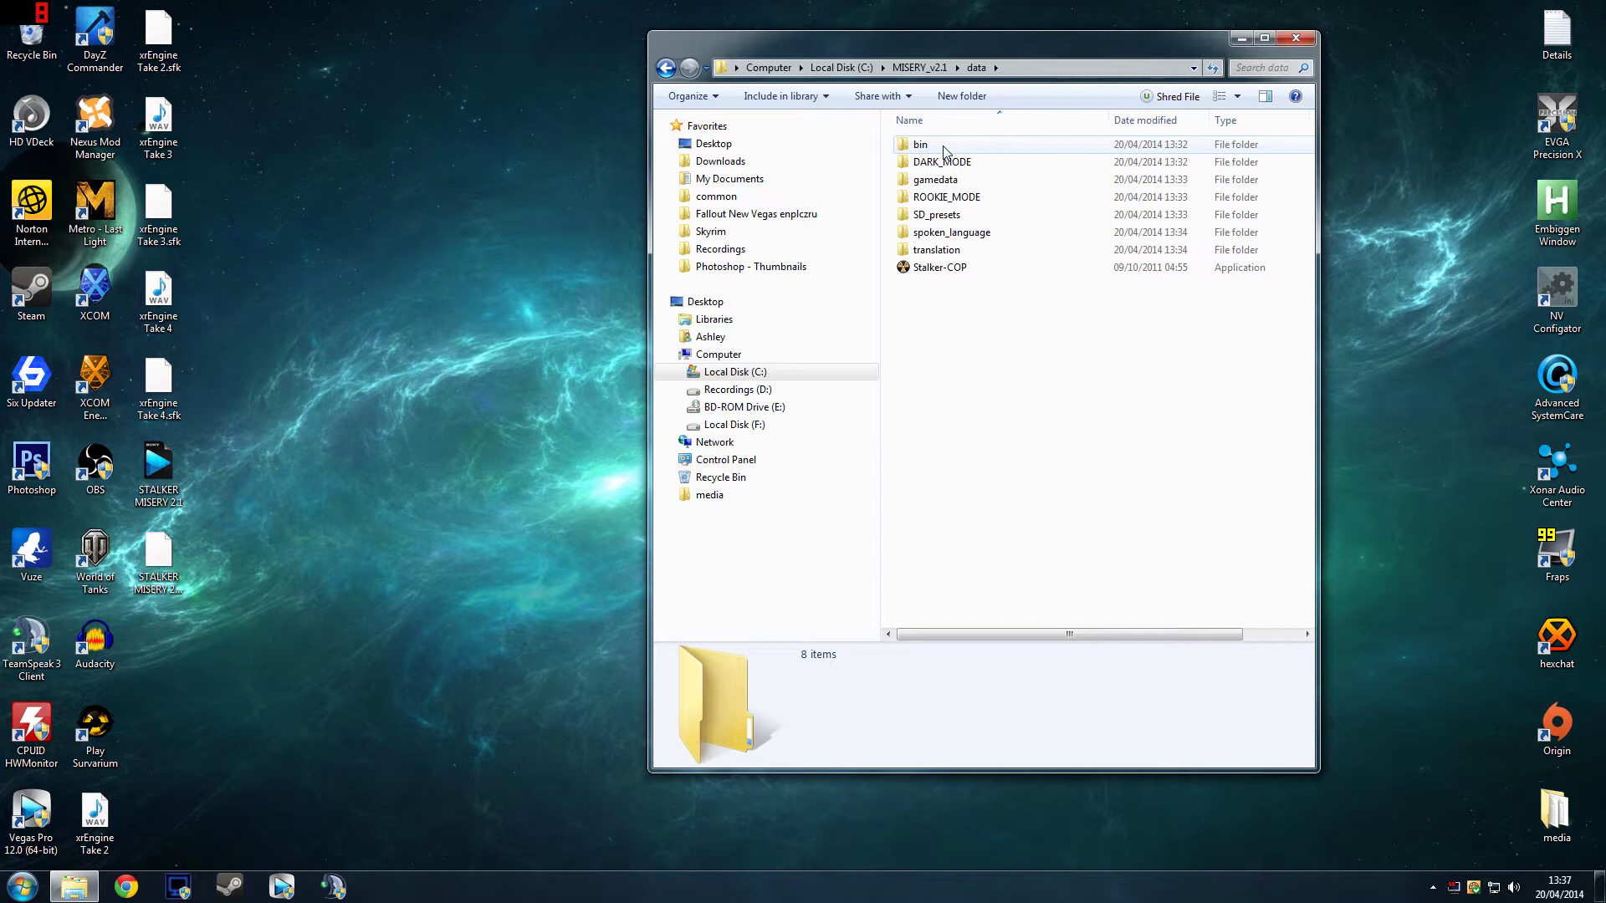
{"action": "key", "text": "BackSpace"}
{"action": "key", "text": "BackSpace"}
{"action": "key", "text": "alt+Right"}
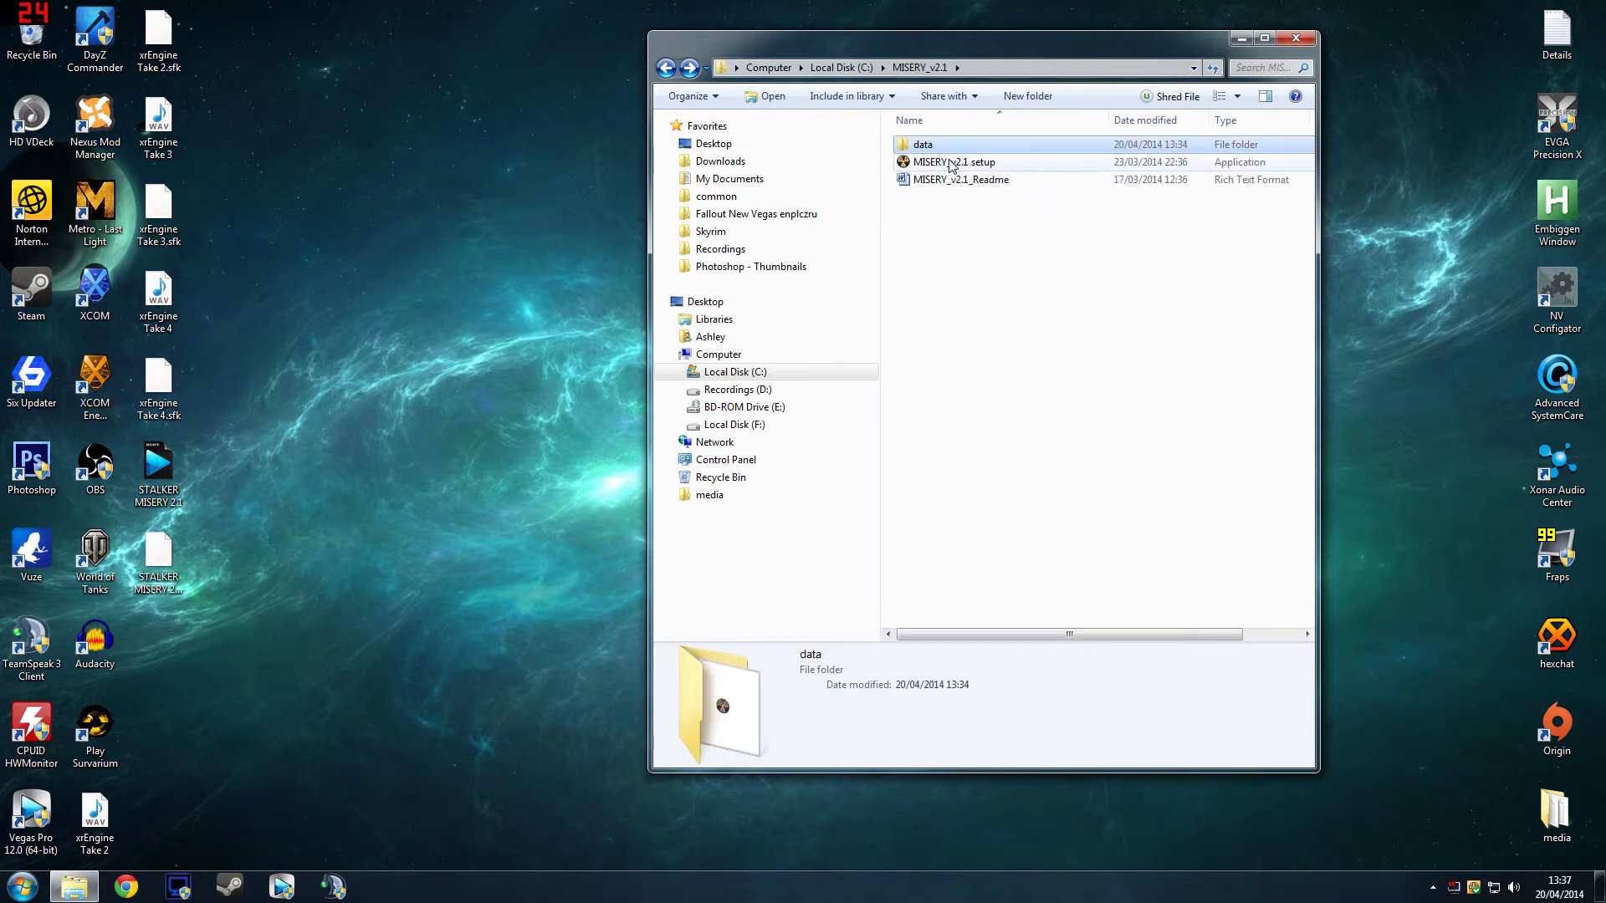
Step: Run MISERY_v2.1 setup past the security warning and Welcome page, with Explorer back at the drive list
{"action": "double_click", "coordinate": [951, 164]}
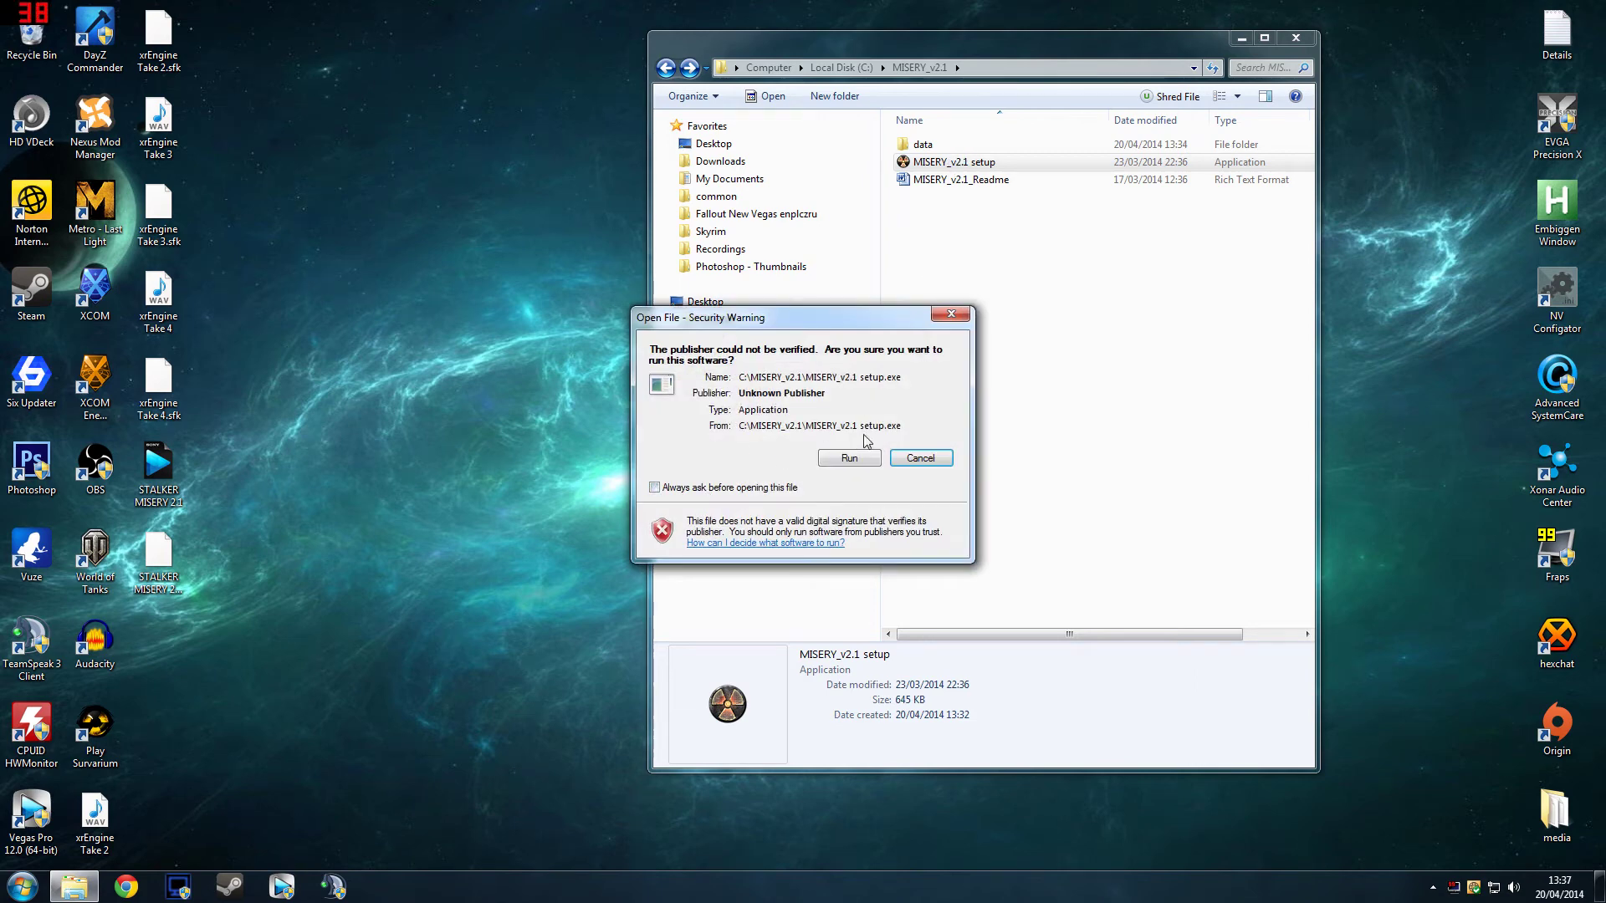
{"action": "left_click", "coordinate": [867, 458]}
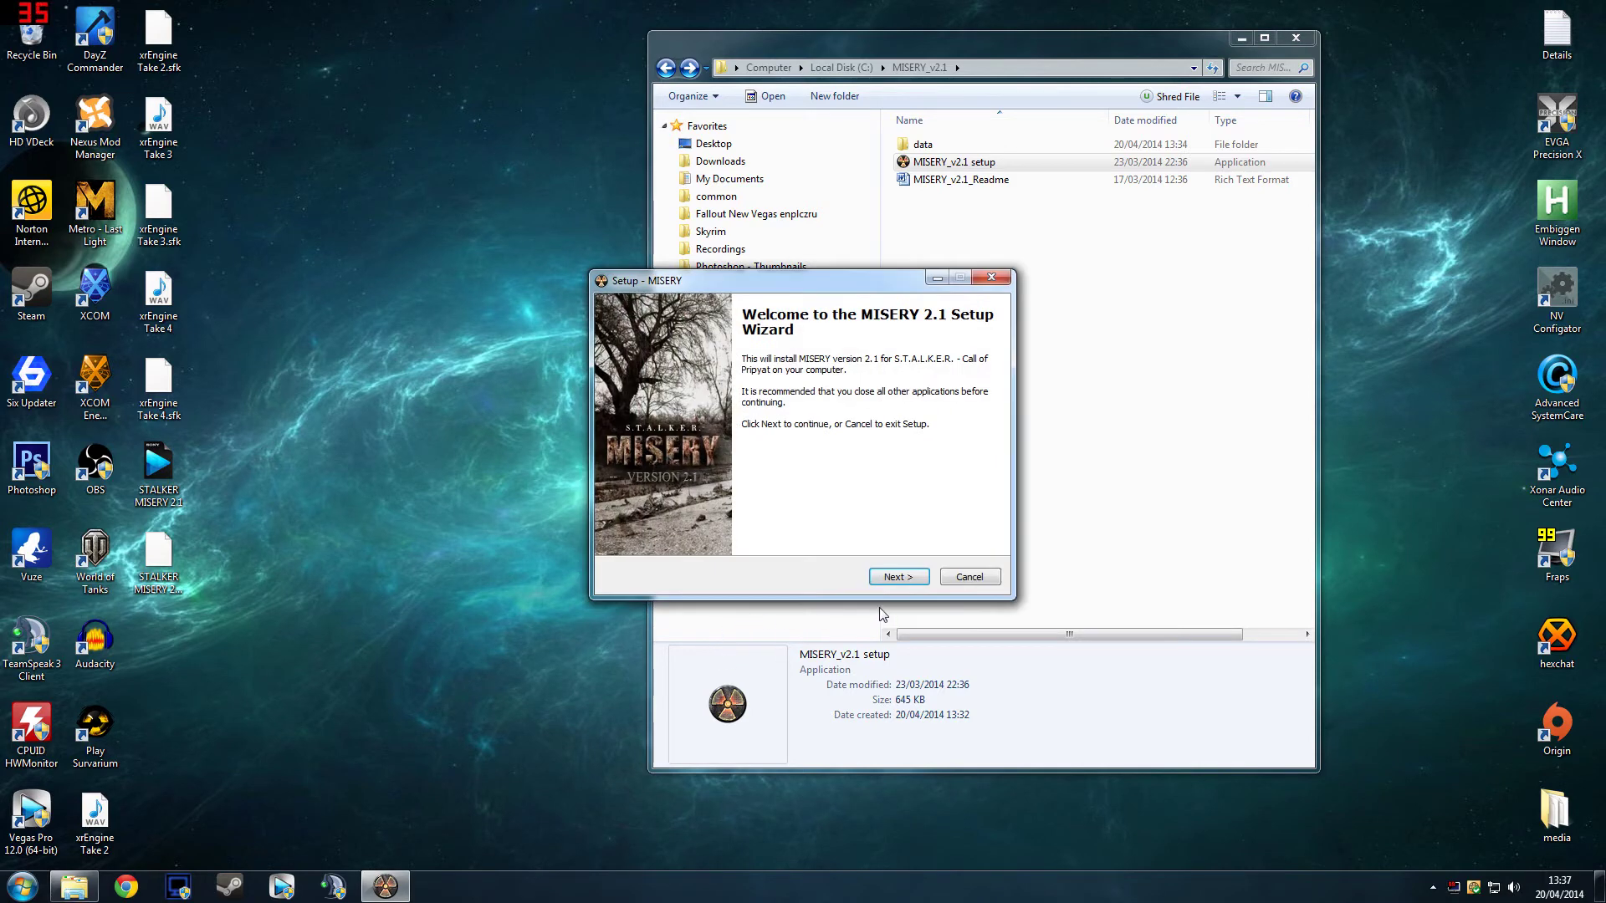
{"action": "left_click", "coordinate": [892, 578]}
{"action": "left_click_drag", "start_coordinate": [741, 440], "coordinate": [575, 446]}
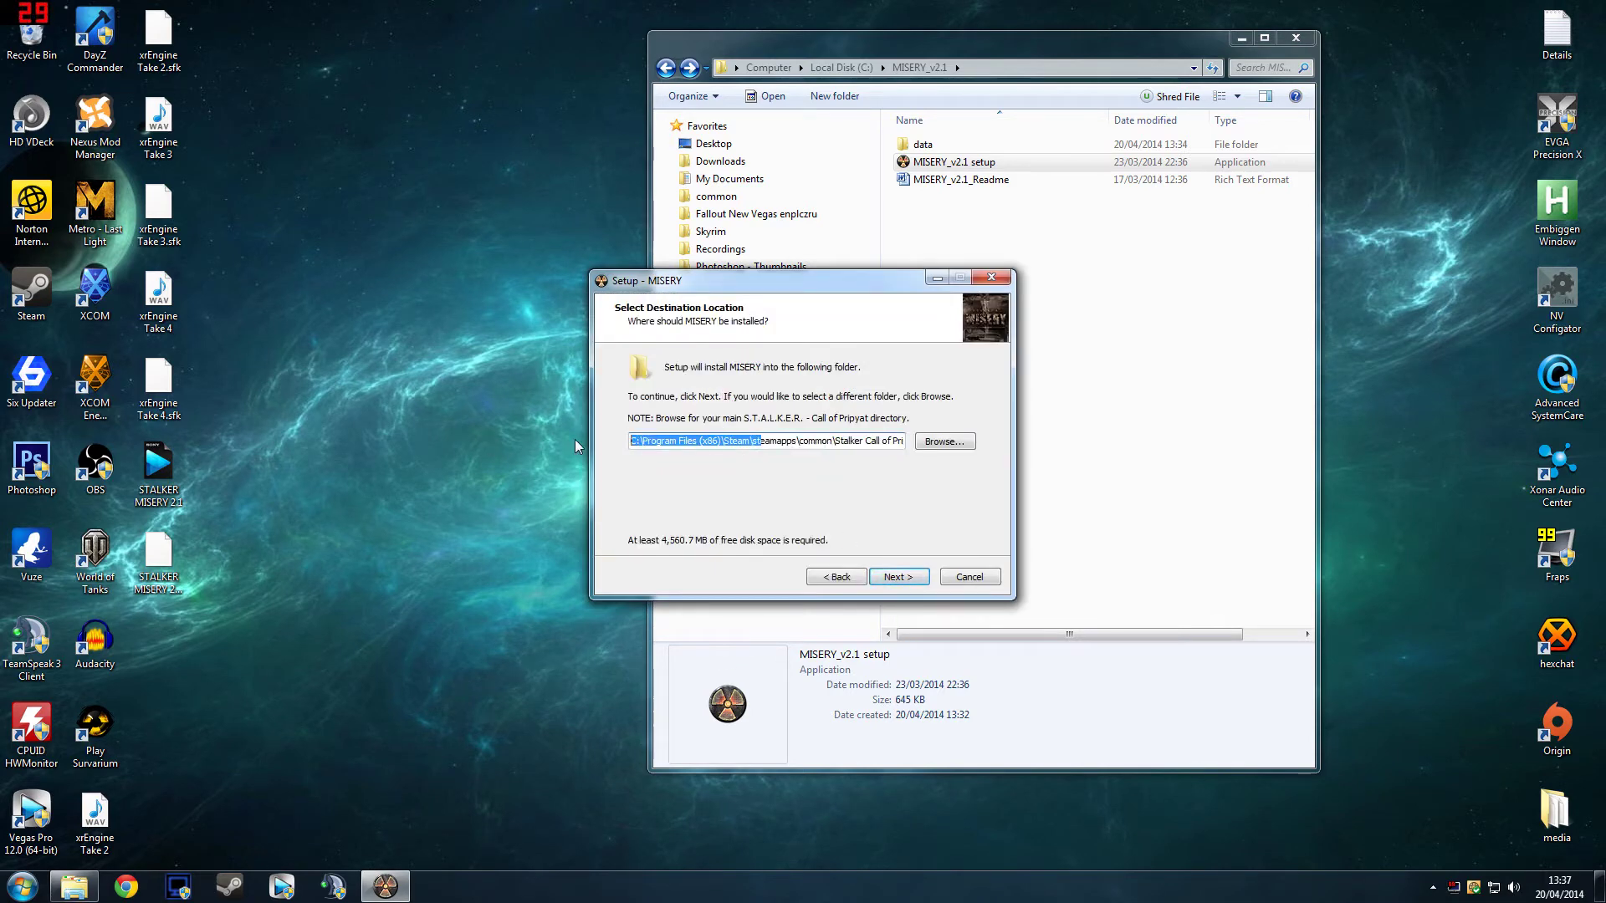
{"action": "left_click_drag", "start_coordinate": [796, 284], "coordinate": [245, 123]}
{"action": "left_click", "coordinate": [718, 353]}
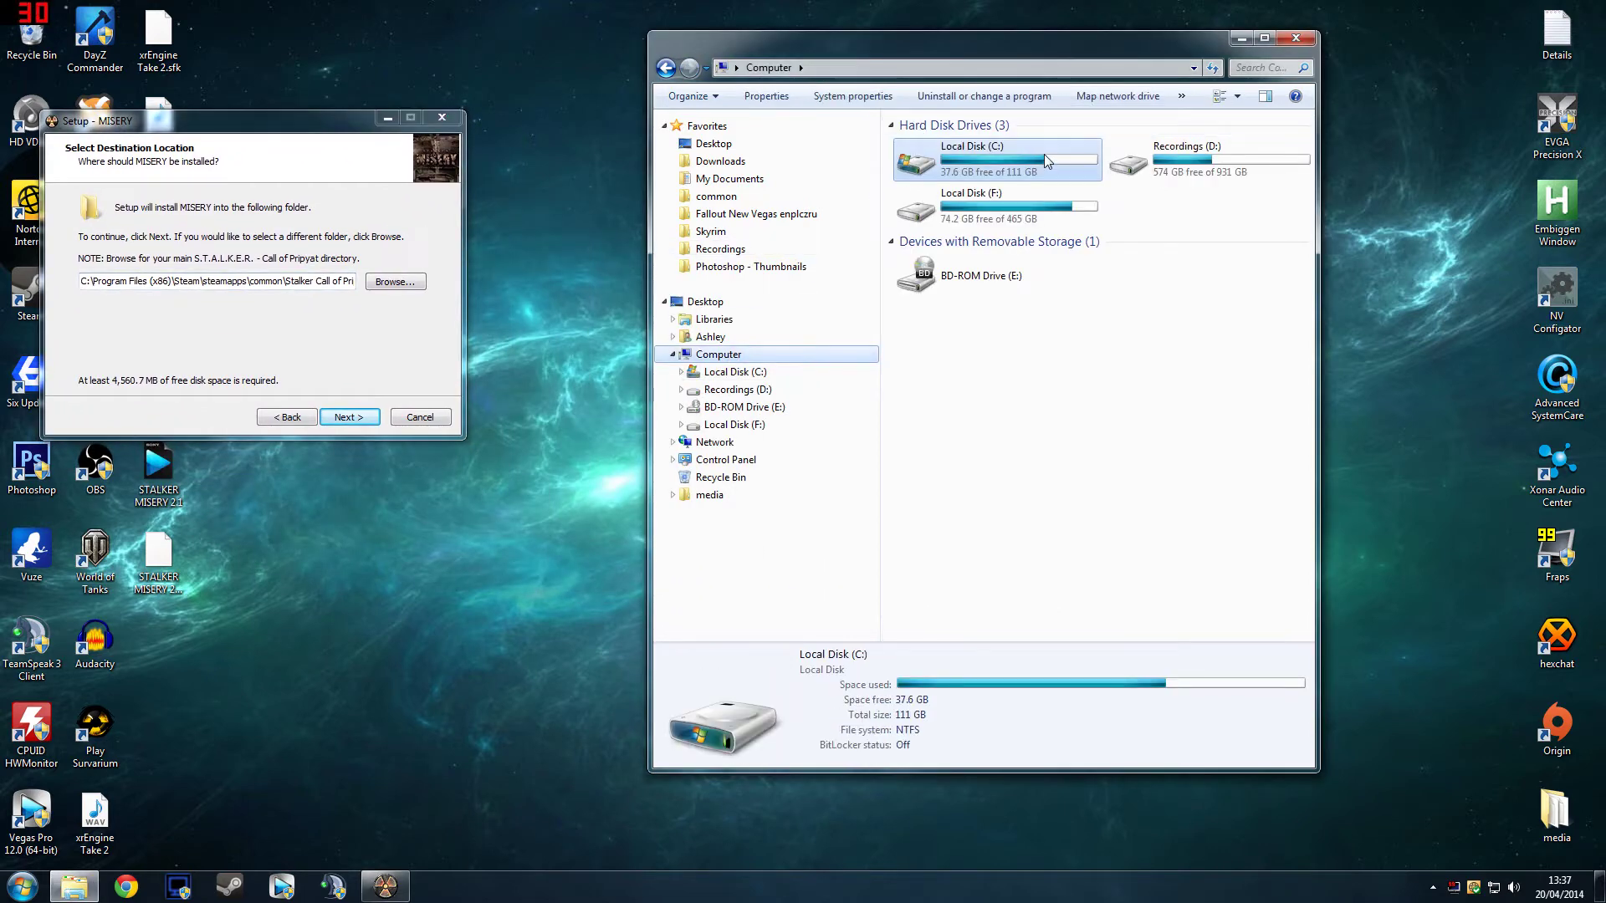
{"action": "key", "text": "BackSpace"}
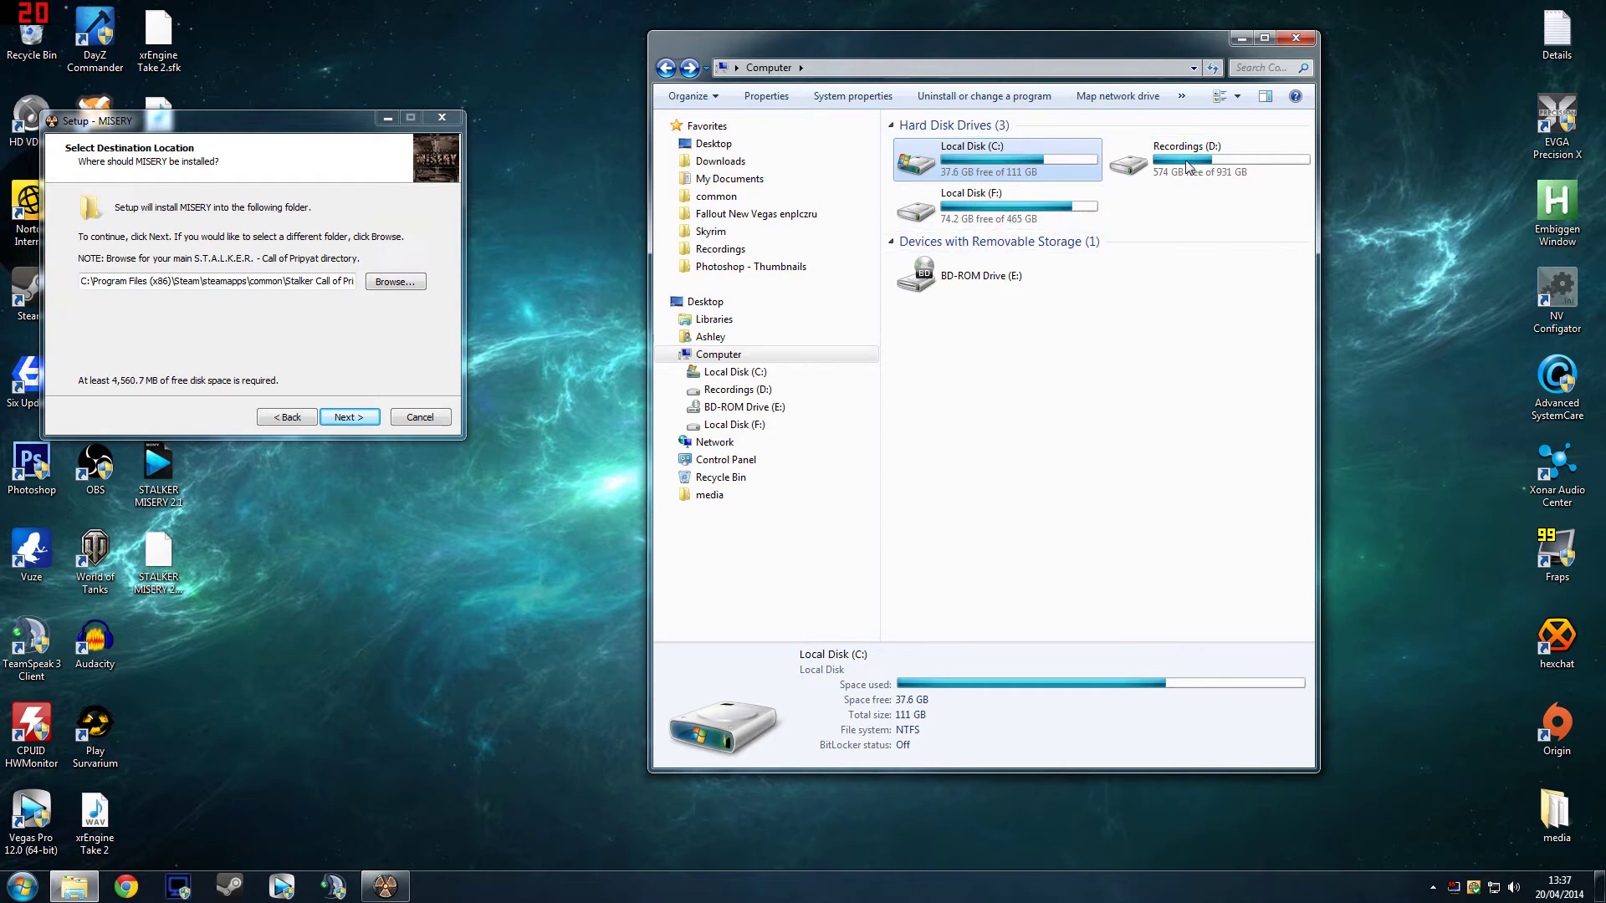
Step: Browse C: > Program Files (x86) > Steam > SteamApps > common > Stalker Call of Pripyat
{"action": "double_click", "coordinate": [950, 151]}
{"action": "key", "text": "BackSpace"}
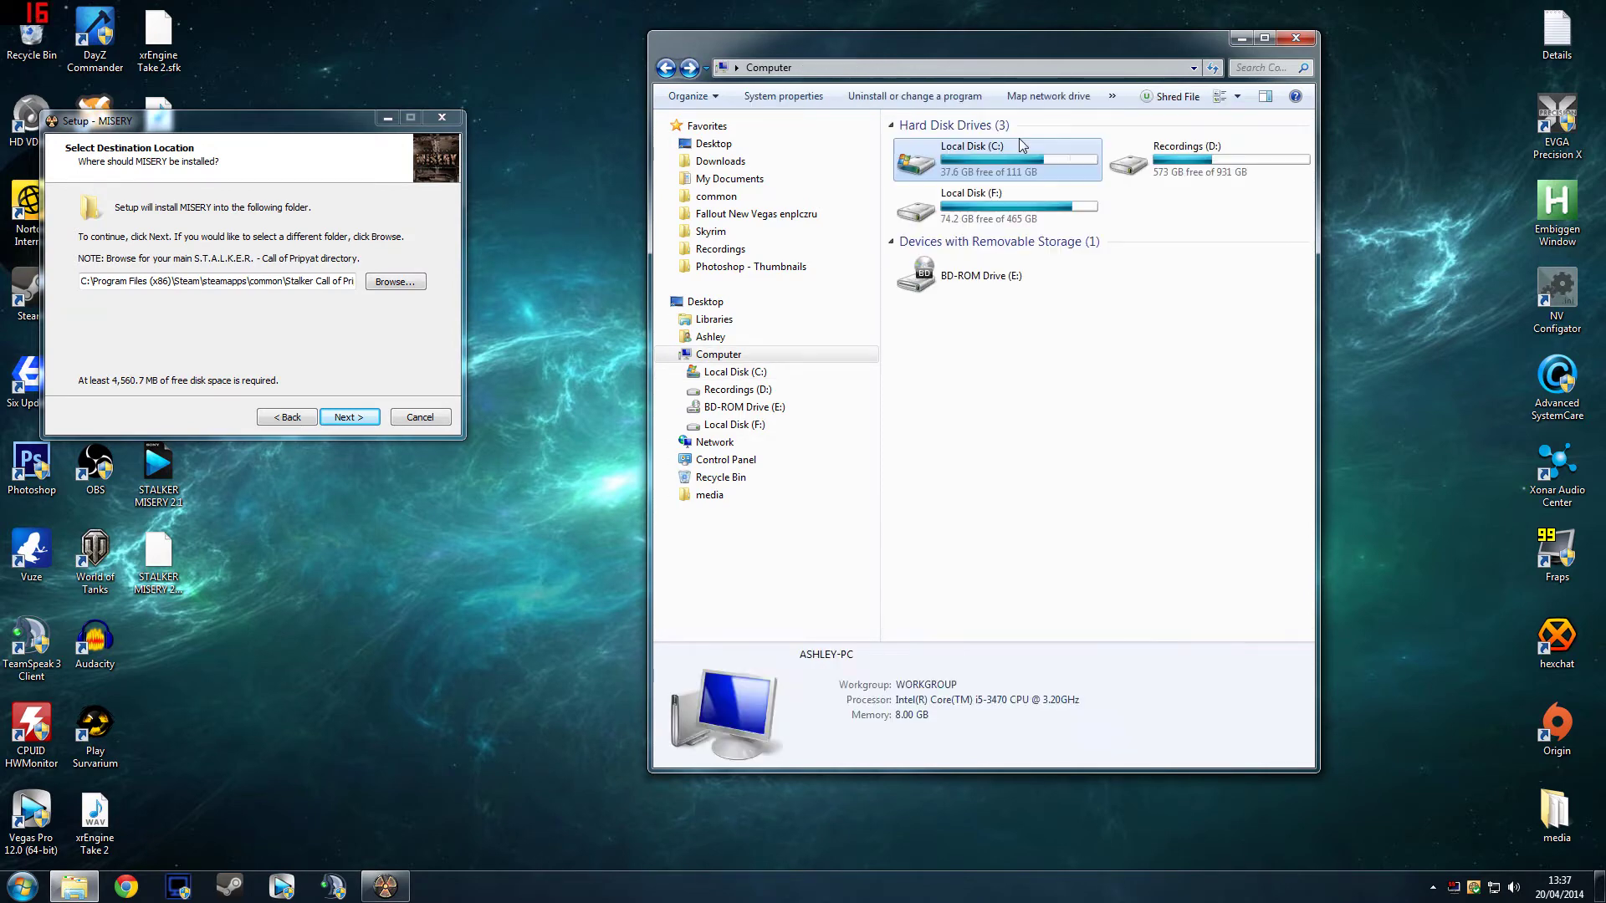
{"action": "double_click", "coordinate": [990, 164]}
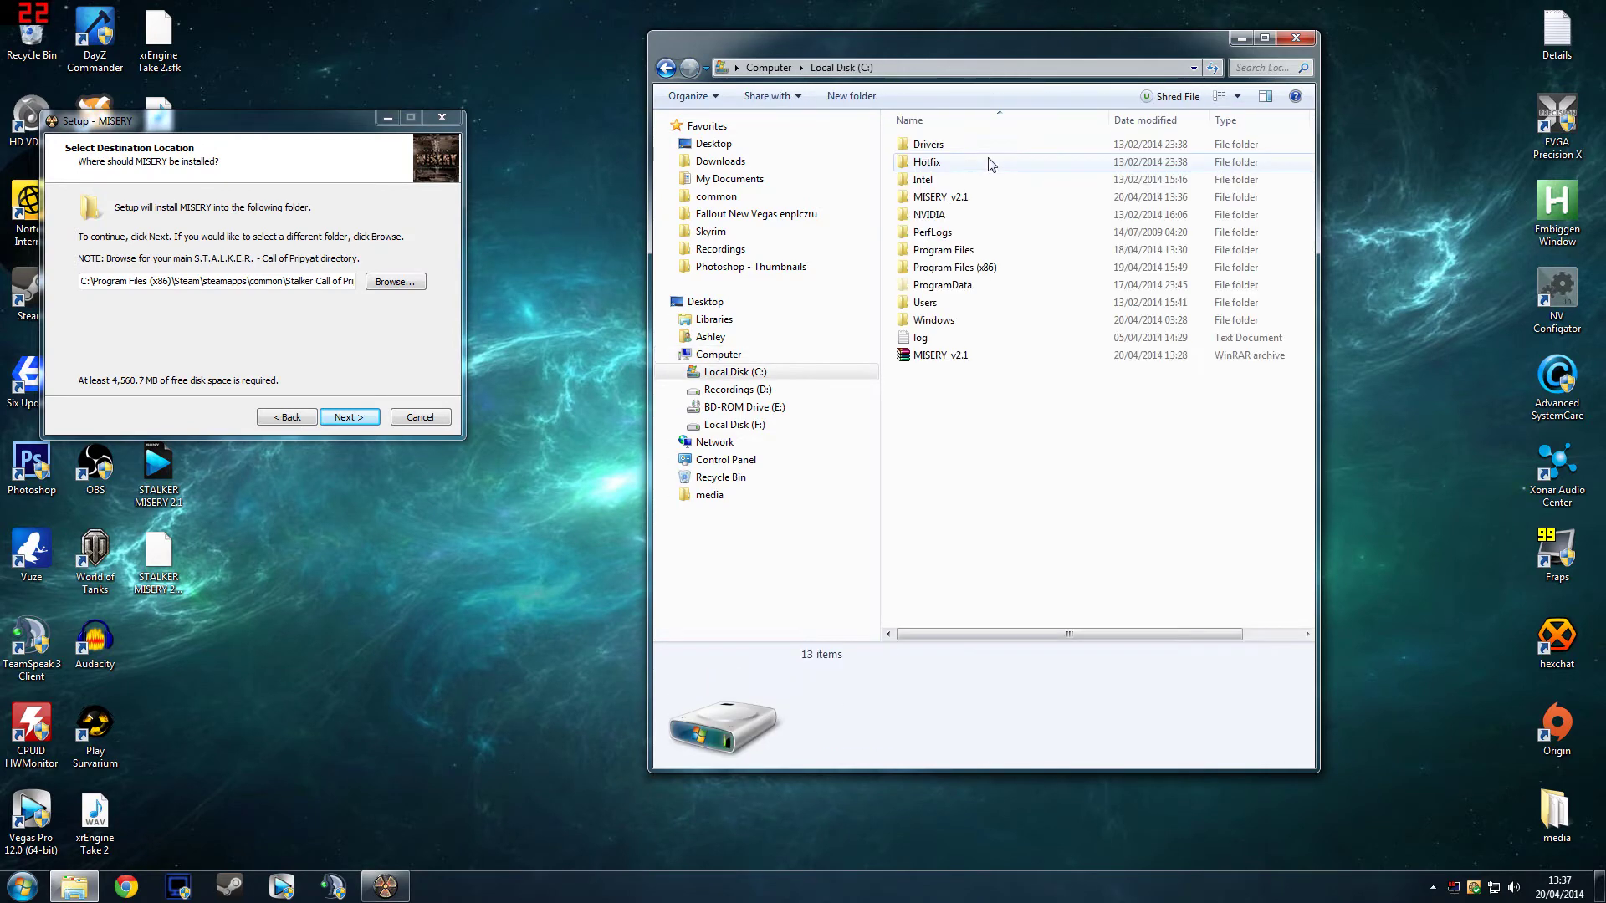
{"action": "left_click", "coordinate": [987, 269]}
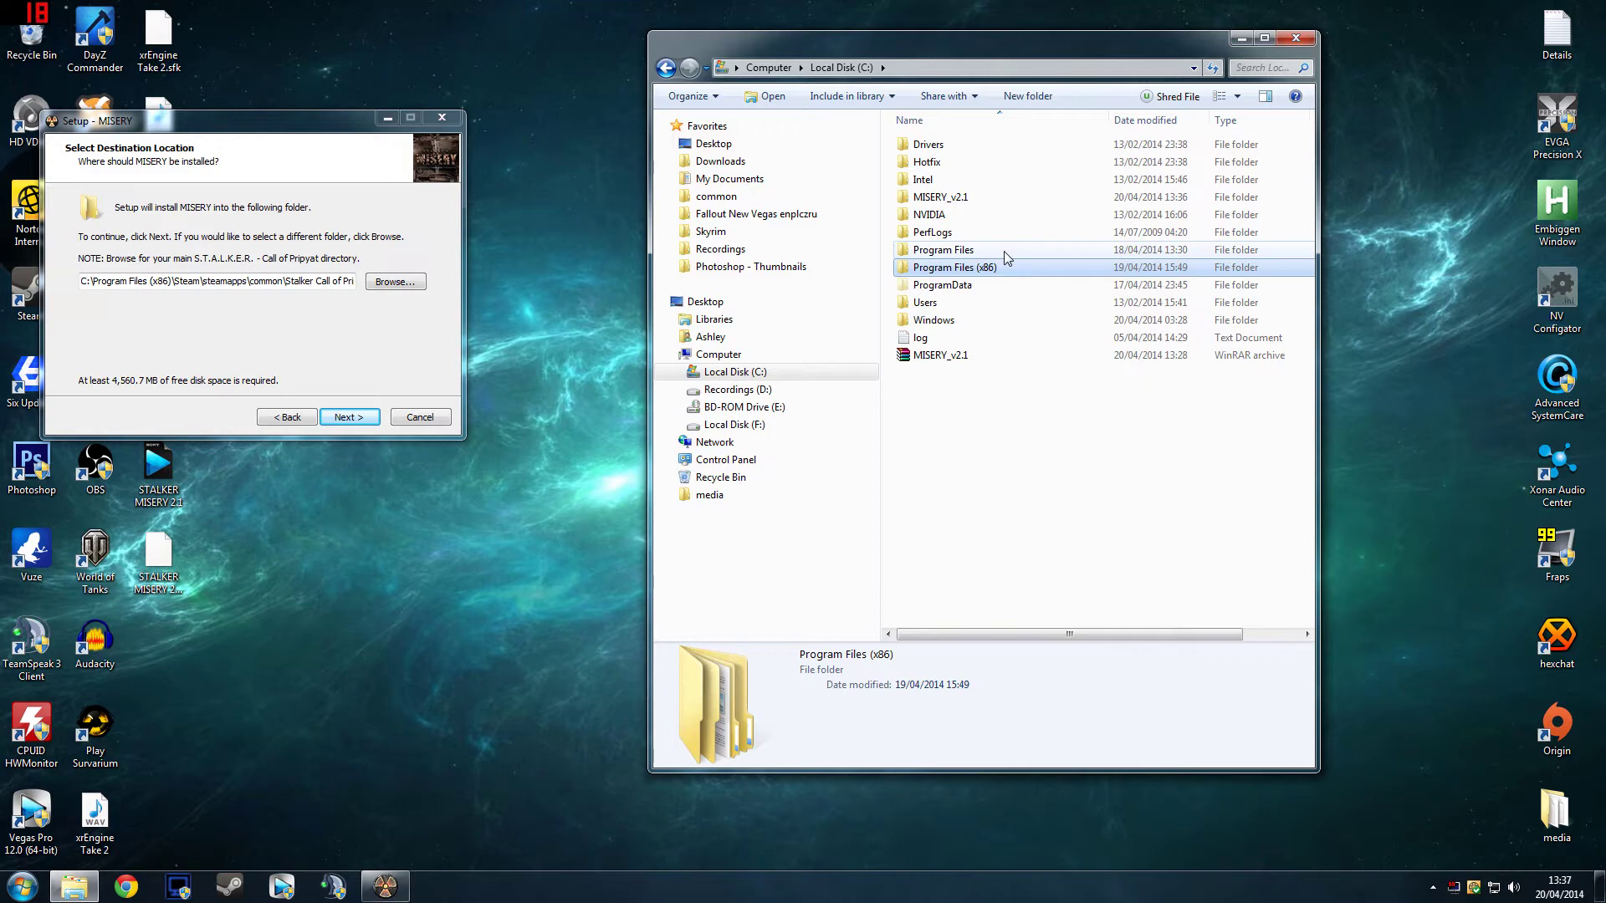
{"action": "double_click", "coordinate": [1008, 268]}
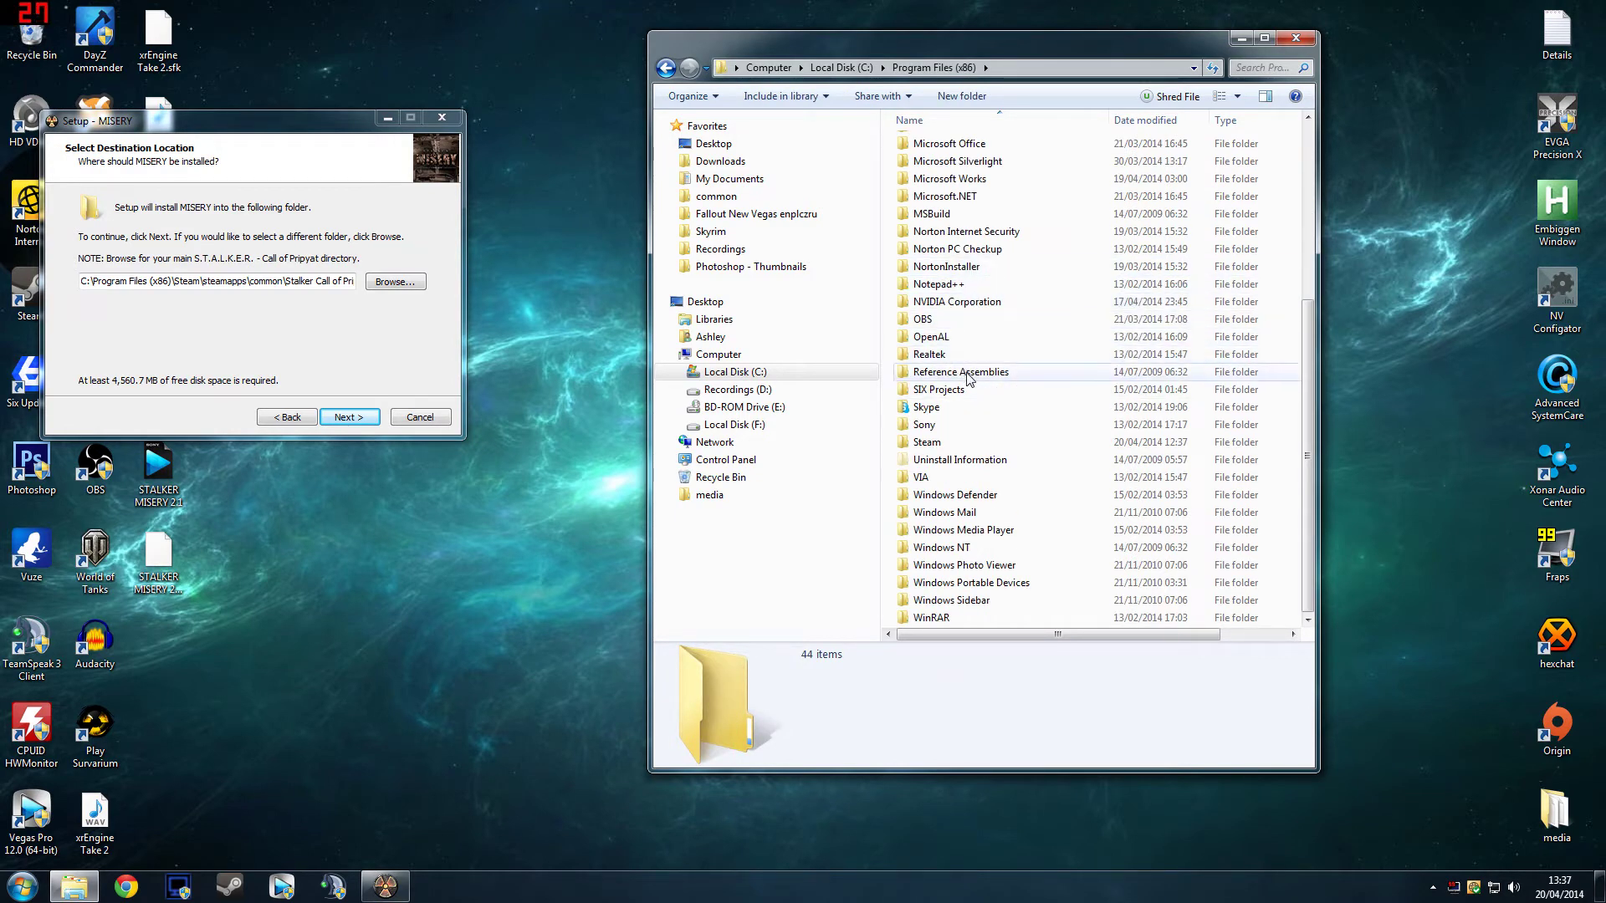
{"action": "double_click", "coordinate": [941, 441]}
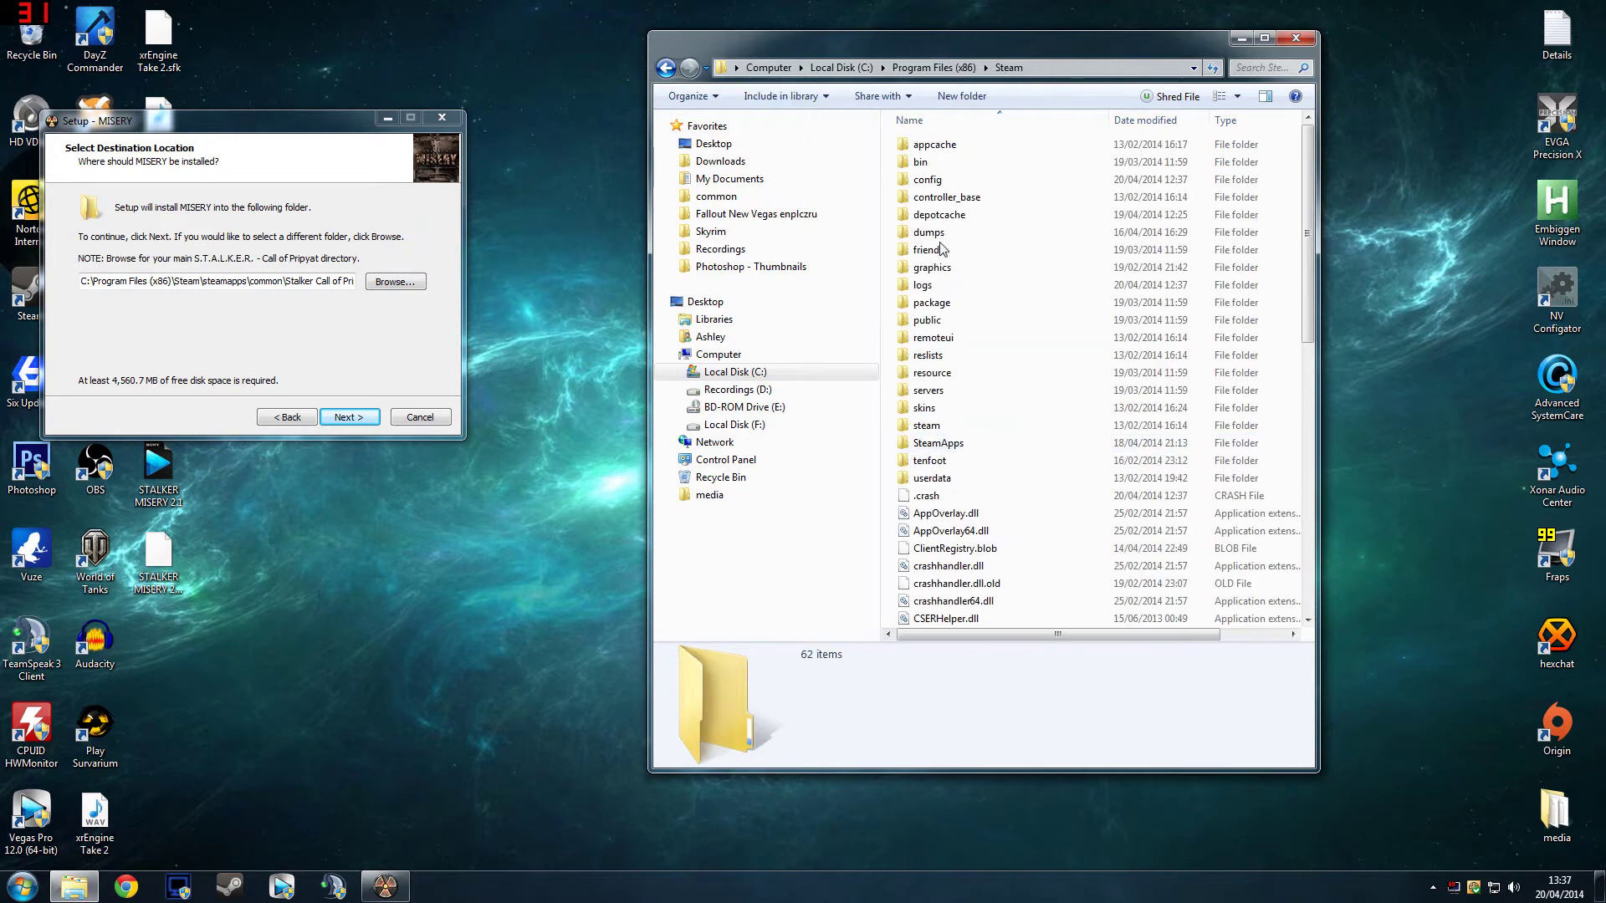
{"action": "double_click", "coordinate": [939, 443]}
{"action": "left_click", "coordinate": [941, 146]}
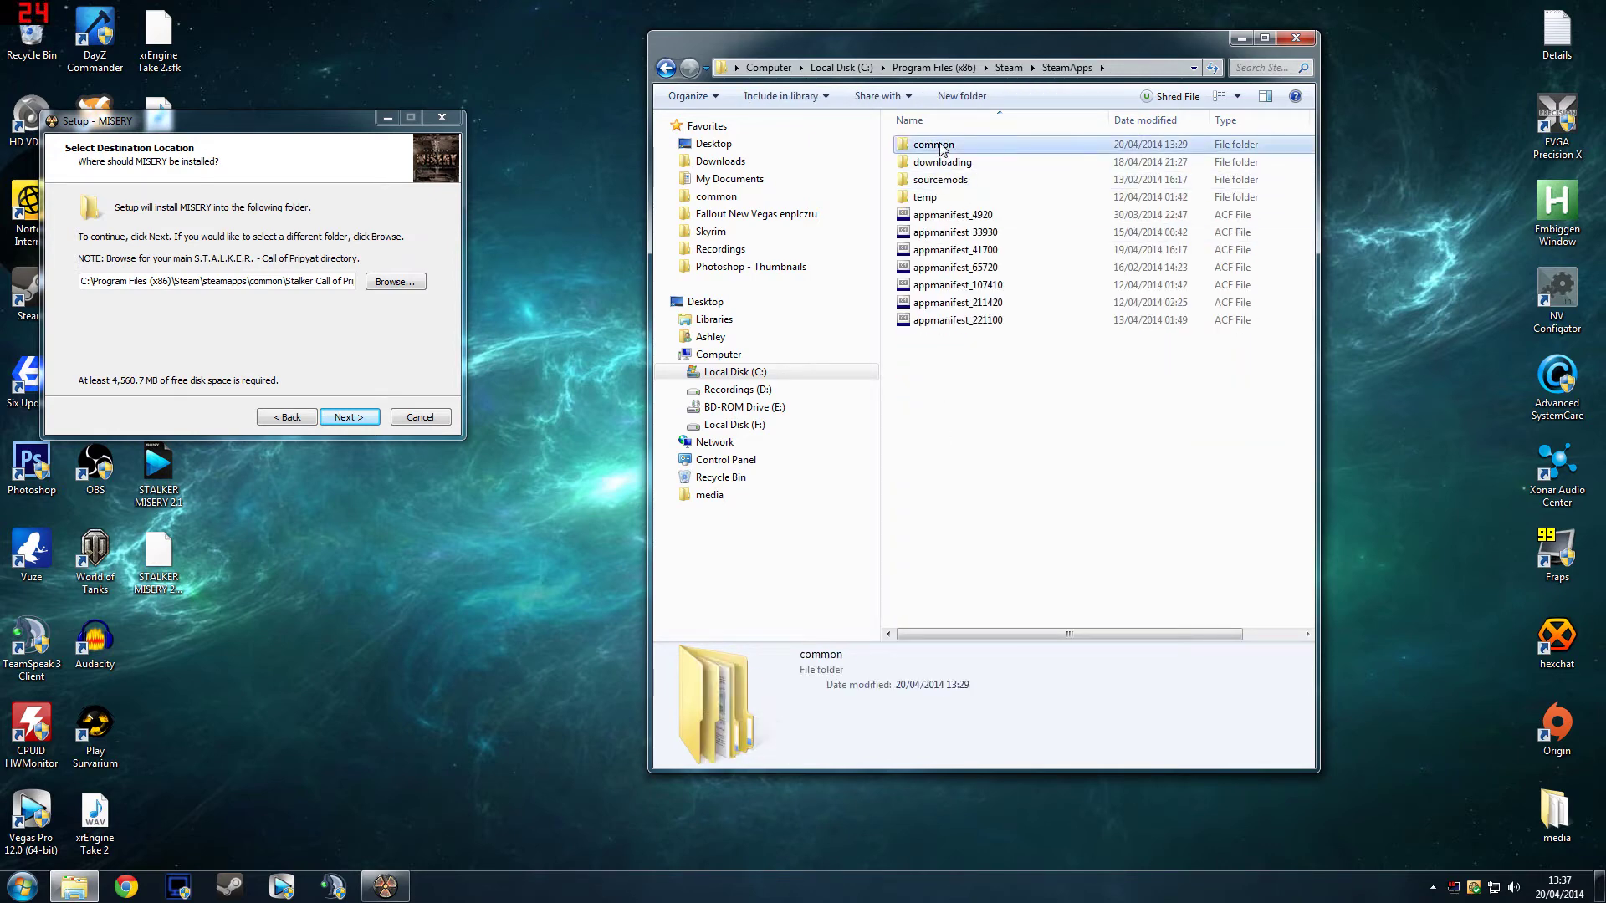
{"action": "double_click", "coordinate": [942, 149]}
{"action": "double_click", "coordinate": [943, 148]}
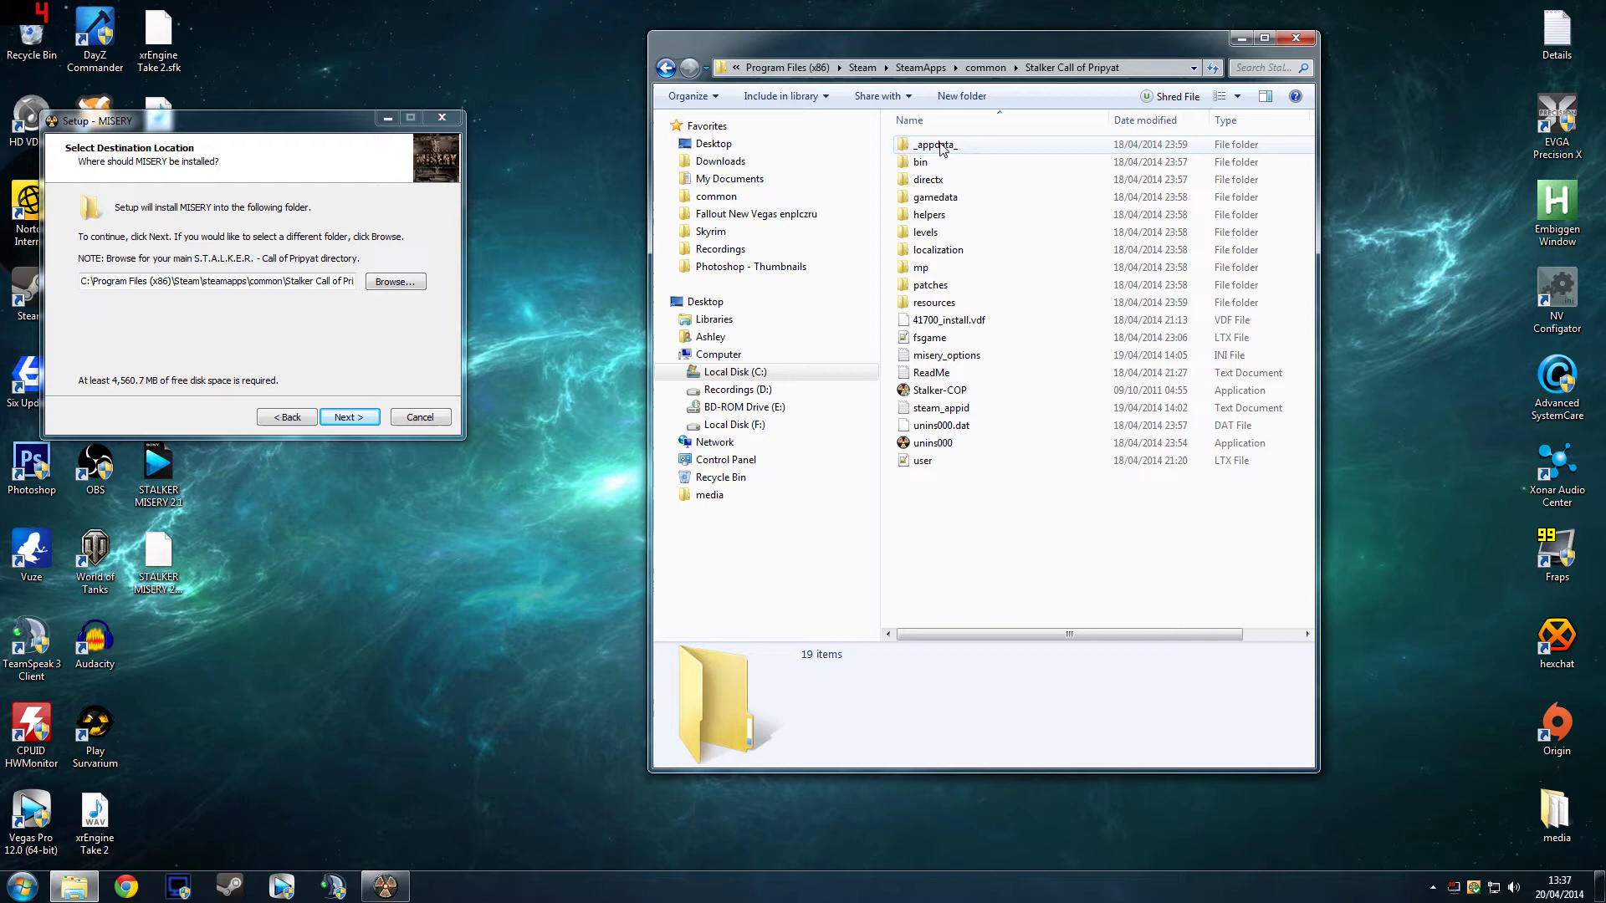
Step: Copy the Stalker Call of Pripyat folder path and paste it as setup's destination
{"action": "left_click_drag", "start_coordinate": [945, 52], "coordinate": [1028, 77]}
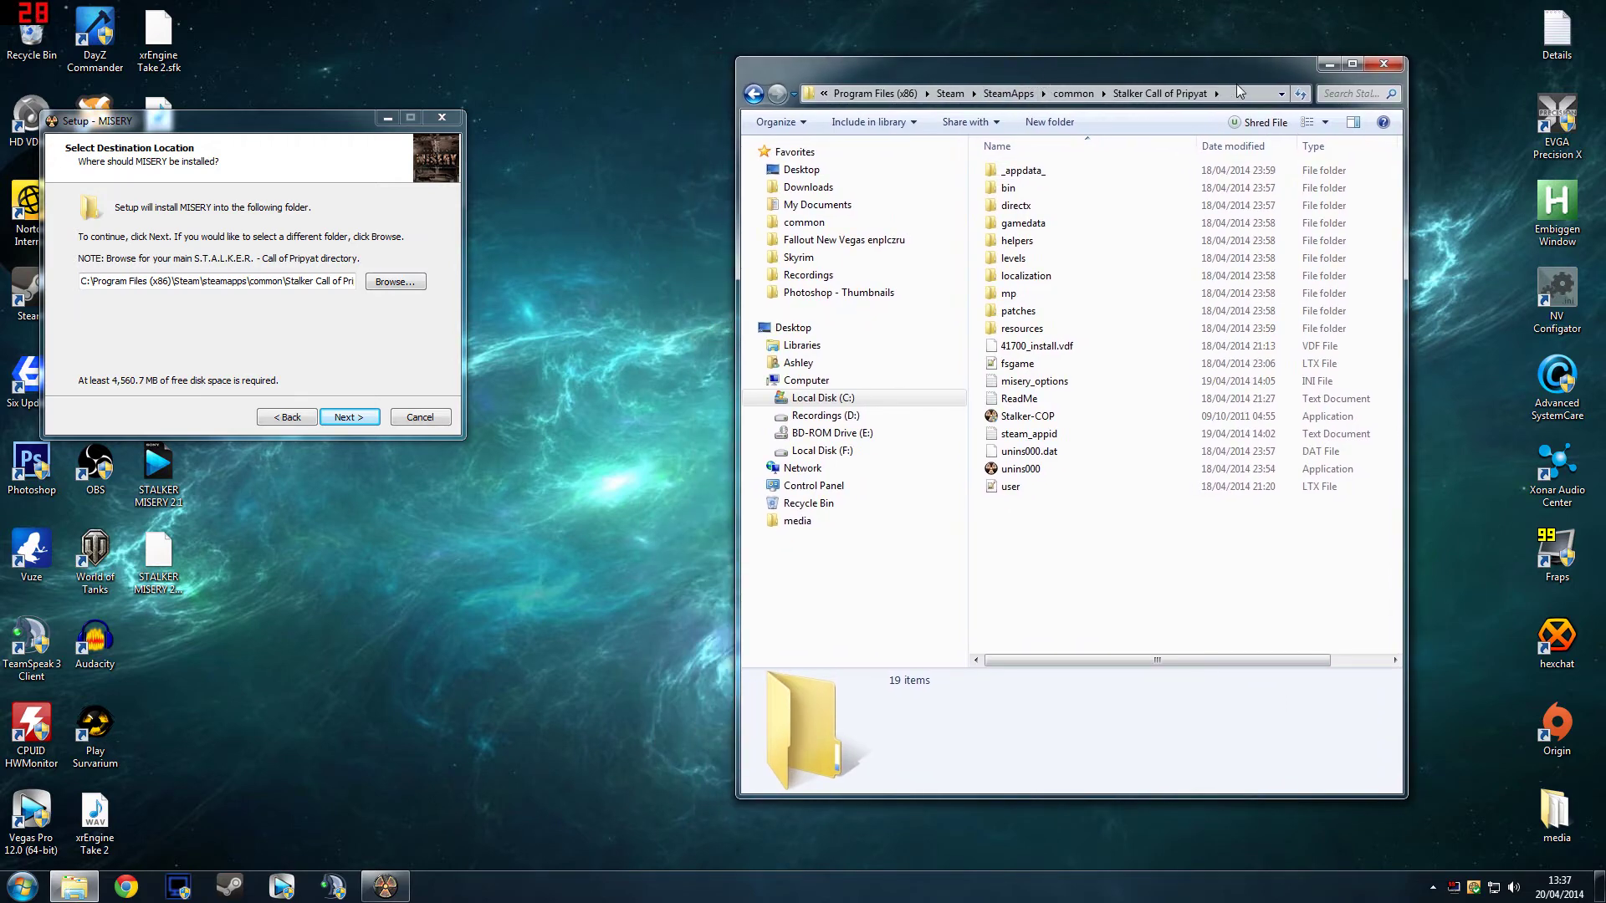
{"action": "left_click", "coordinate": [1238, 94]}
{"action": "right_click", "coordinate": [1239, 94]}
{"action": "left_click", "coordinate": [1278, 148]}
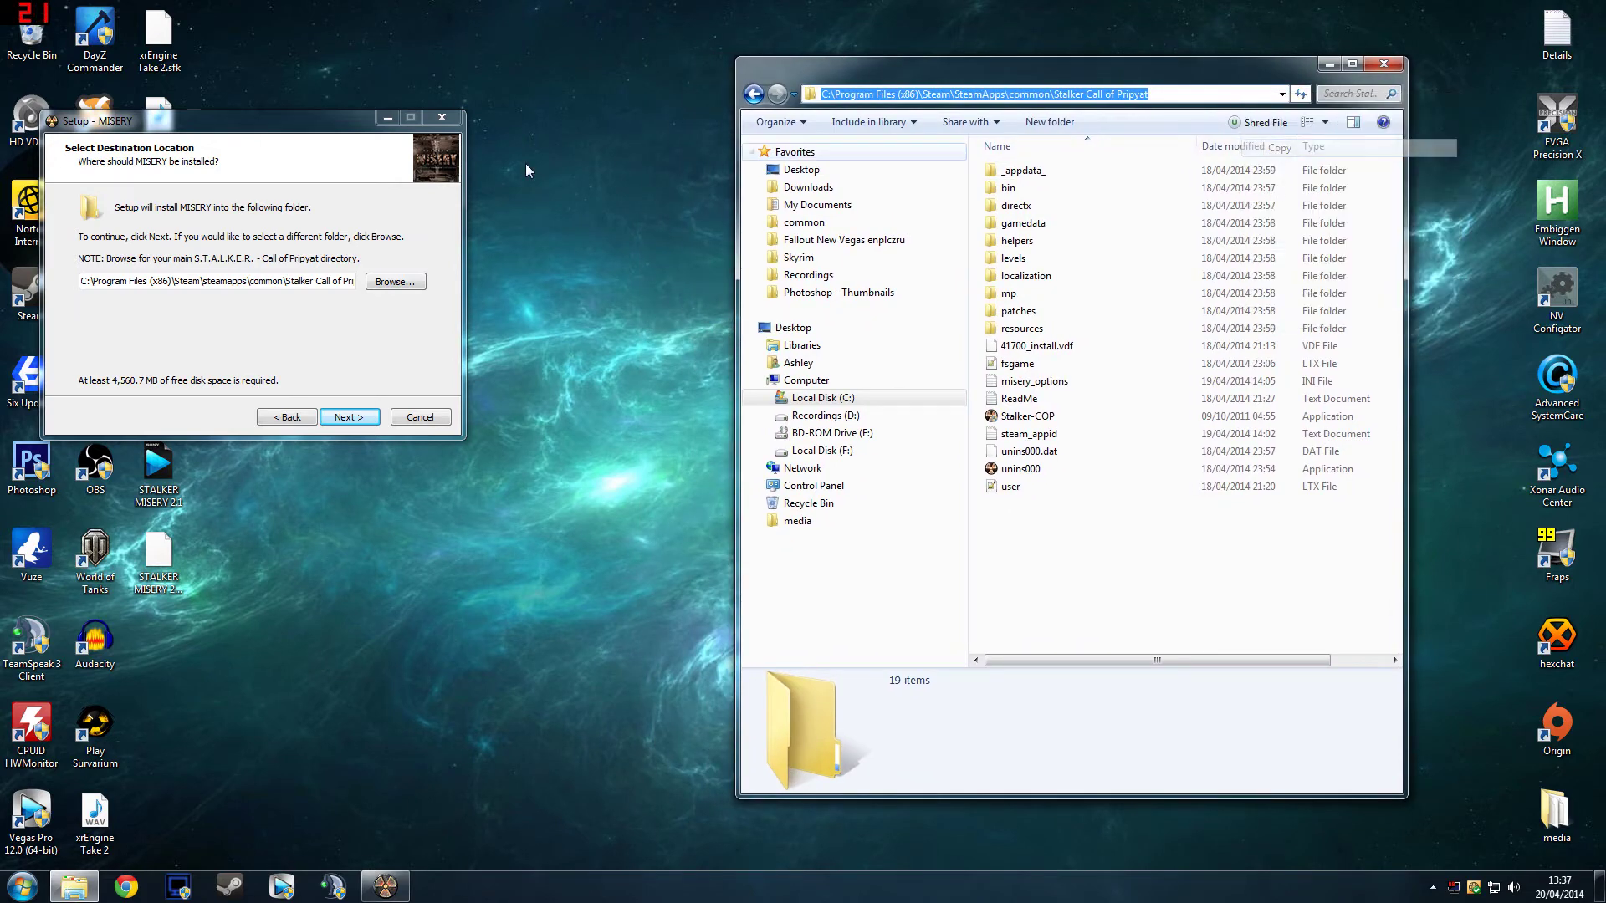
{"action": "left_click_drag", "start_coordinate": [81, 281], "coordinate": [355, 281]}
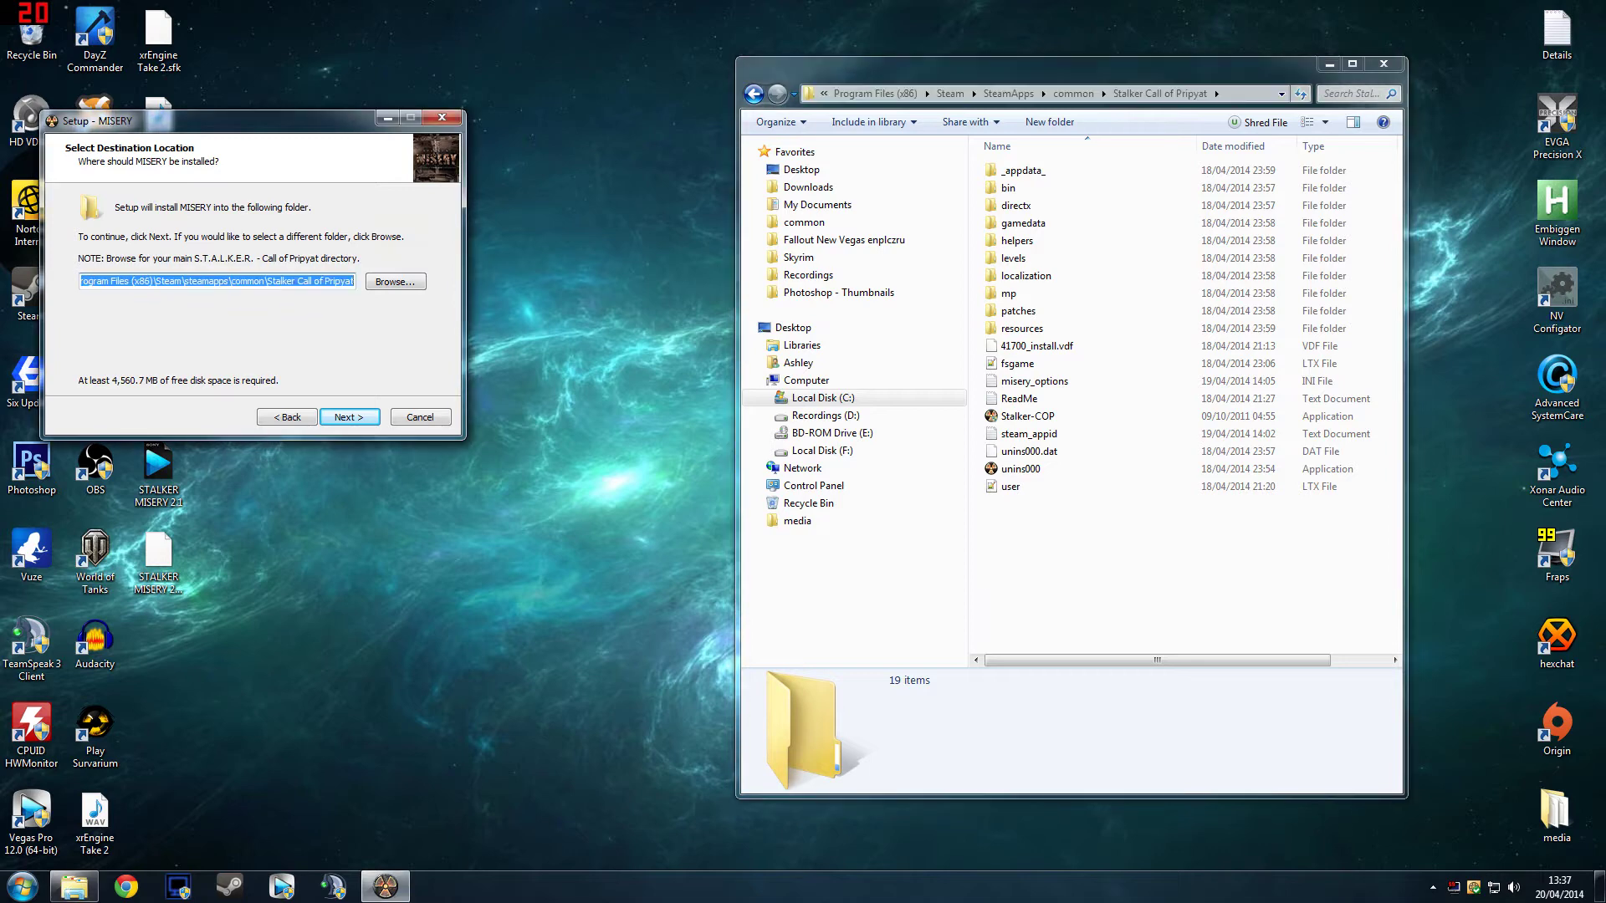
{"action": "key", "text": "ctrl+v"}
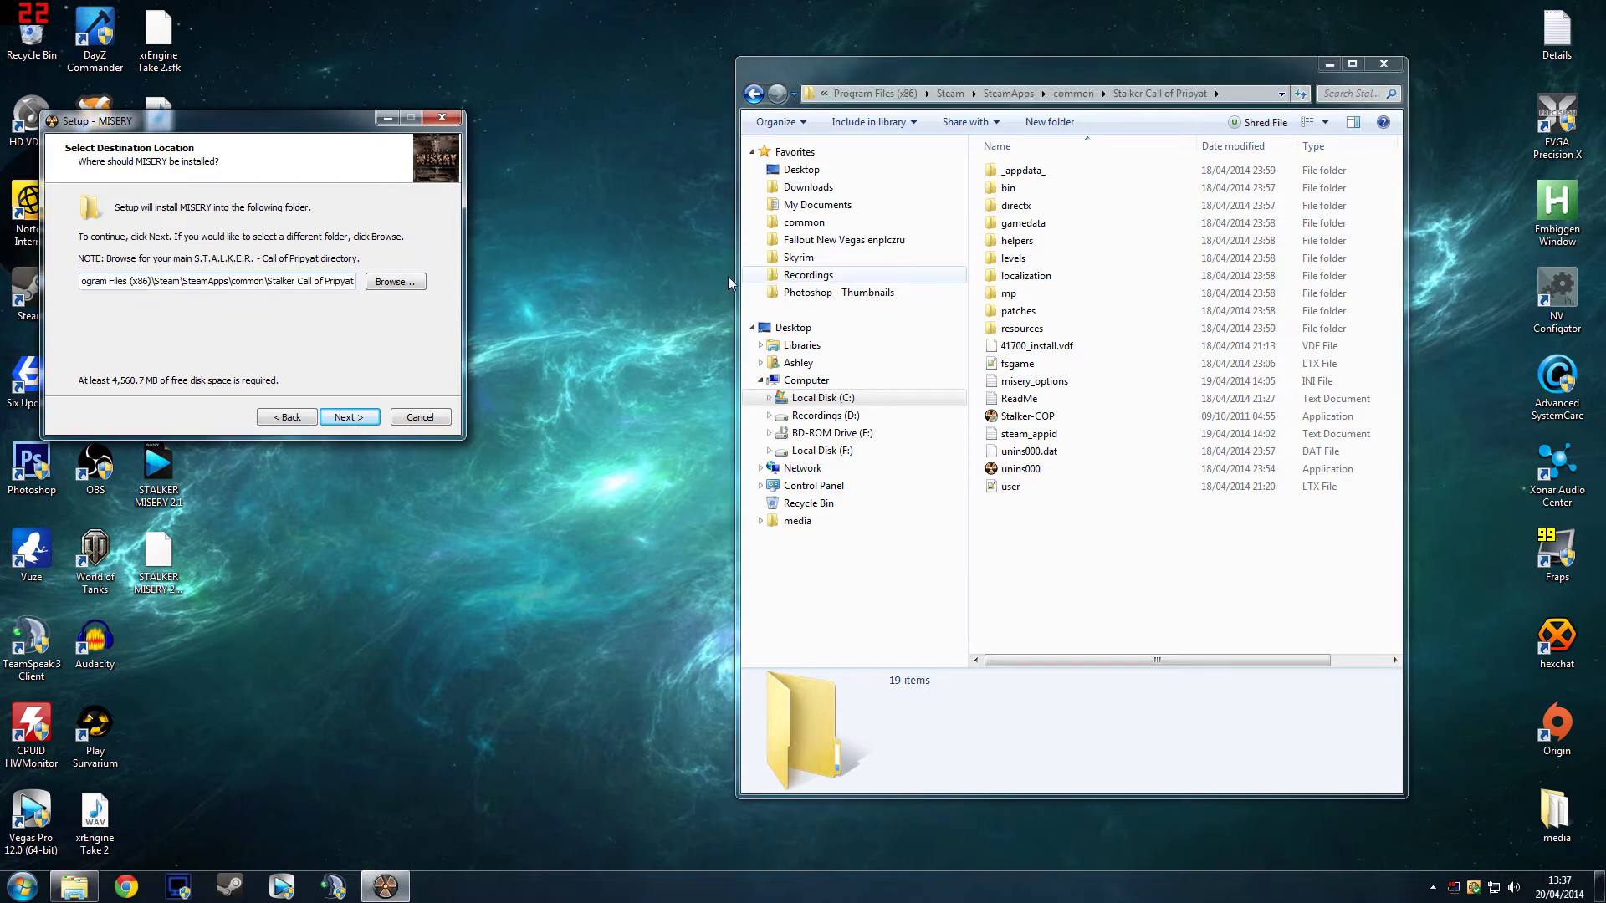
Step: Accept the destination, keep USS Assaulter, English text and Russian speech, and pass the FOV page
{"action": "left_click", "coordinate": [349, 419]}
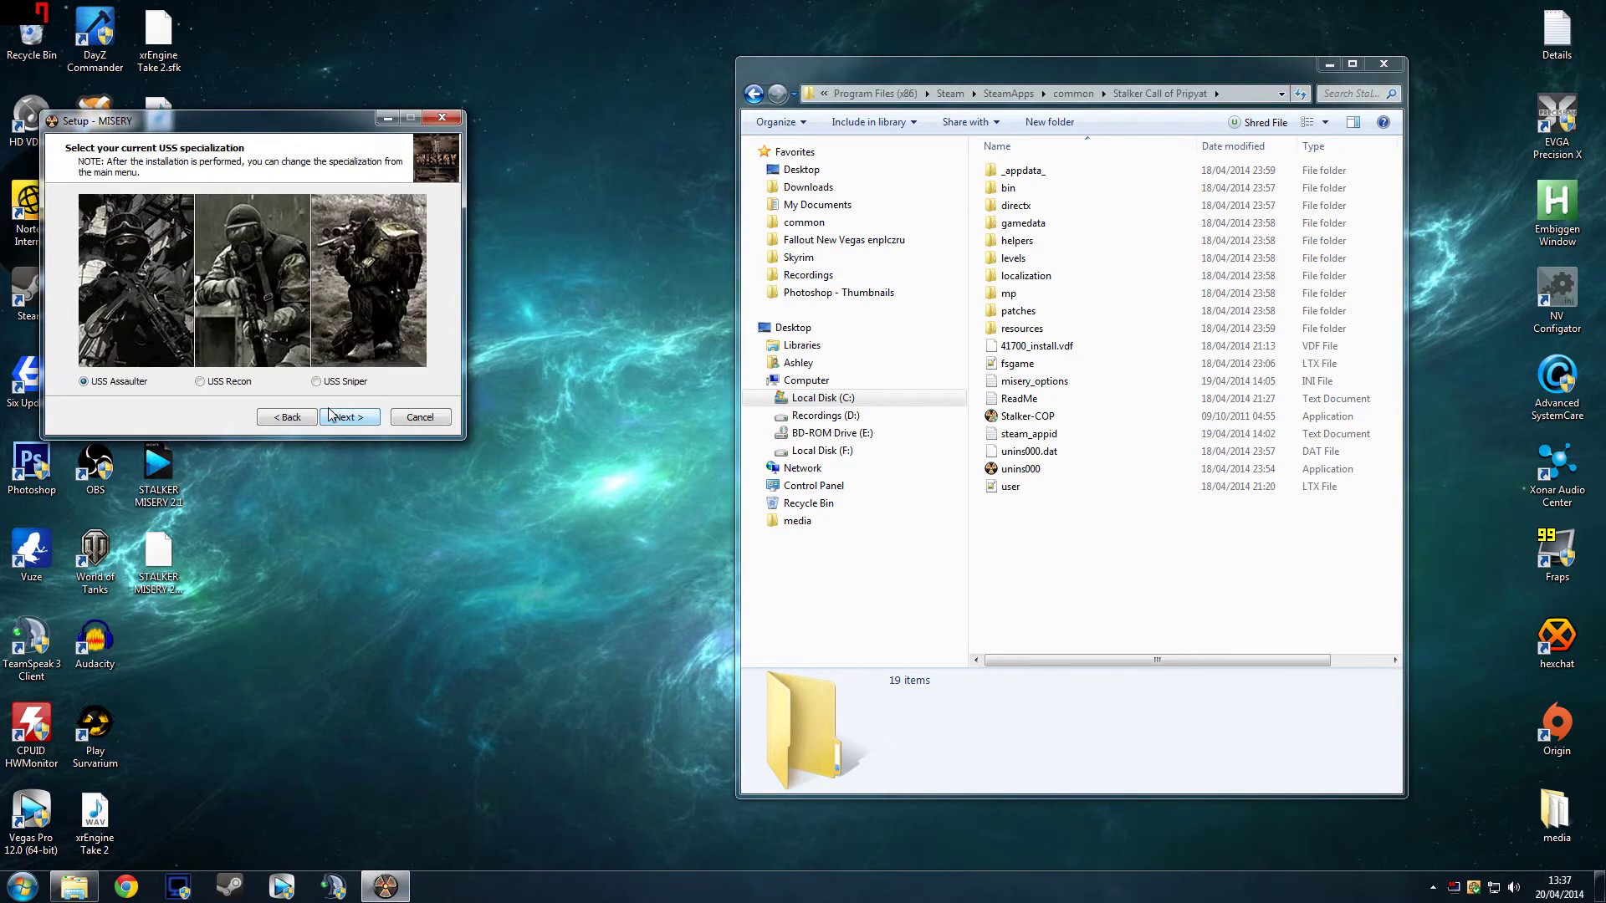
{"action": "left_click_drag", "start_coordinate": [293, 113], "coordinate": [456, 220]}
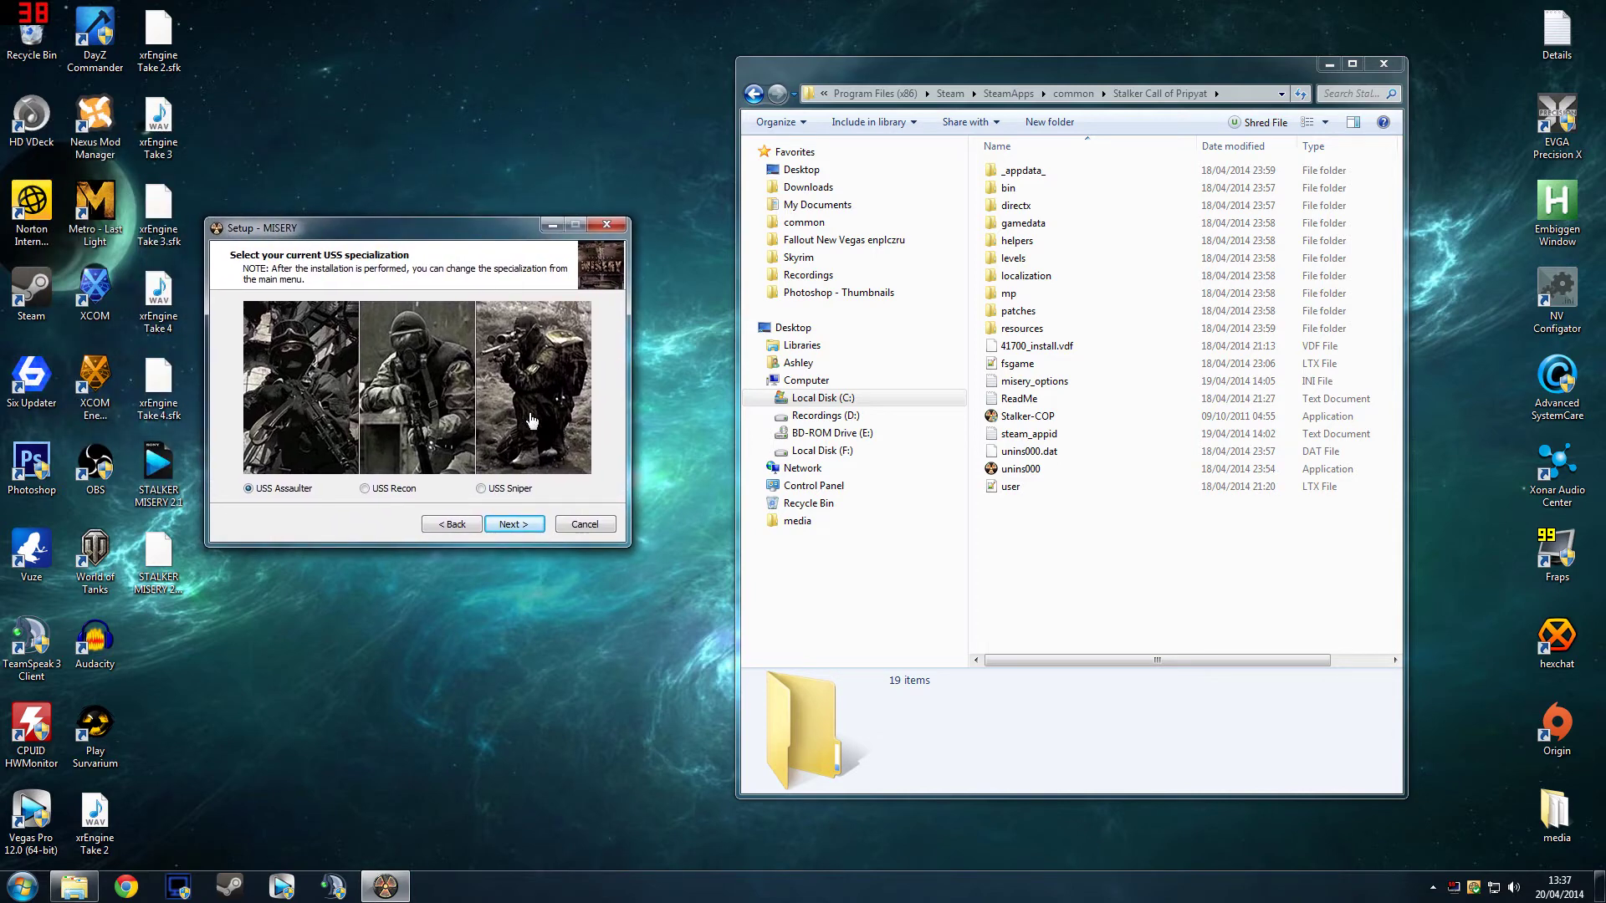
{"action": "left_click", "coordinate": [510, 526]}
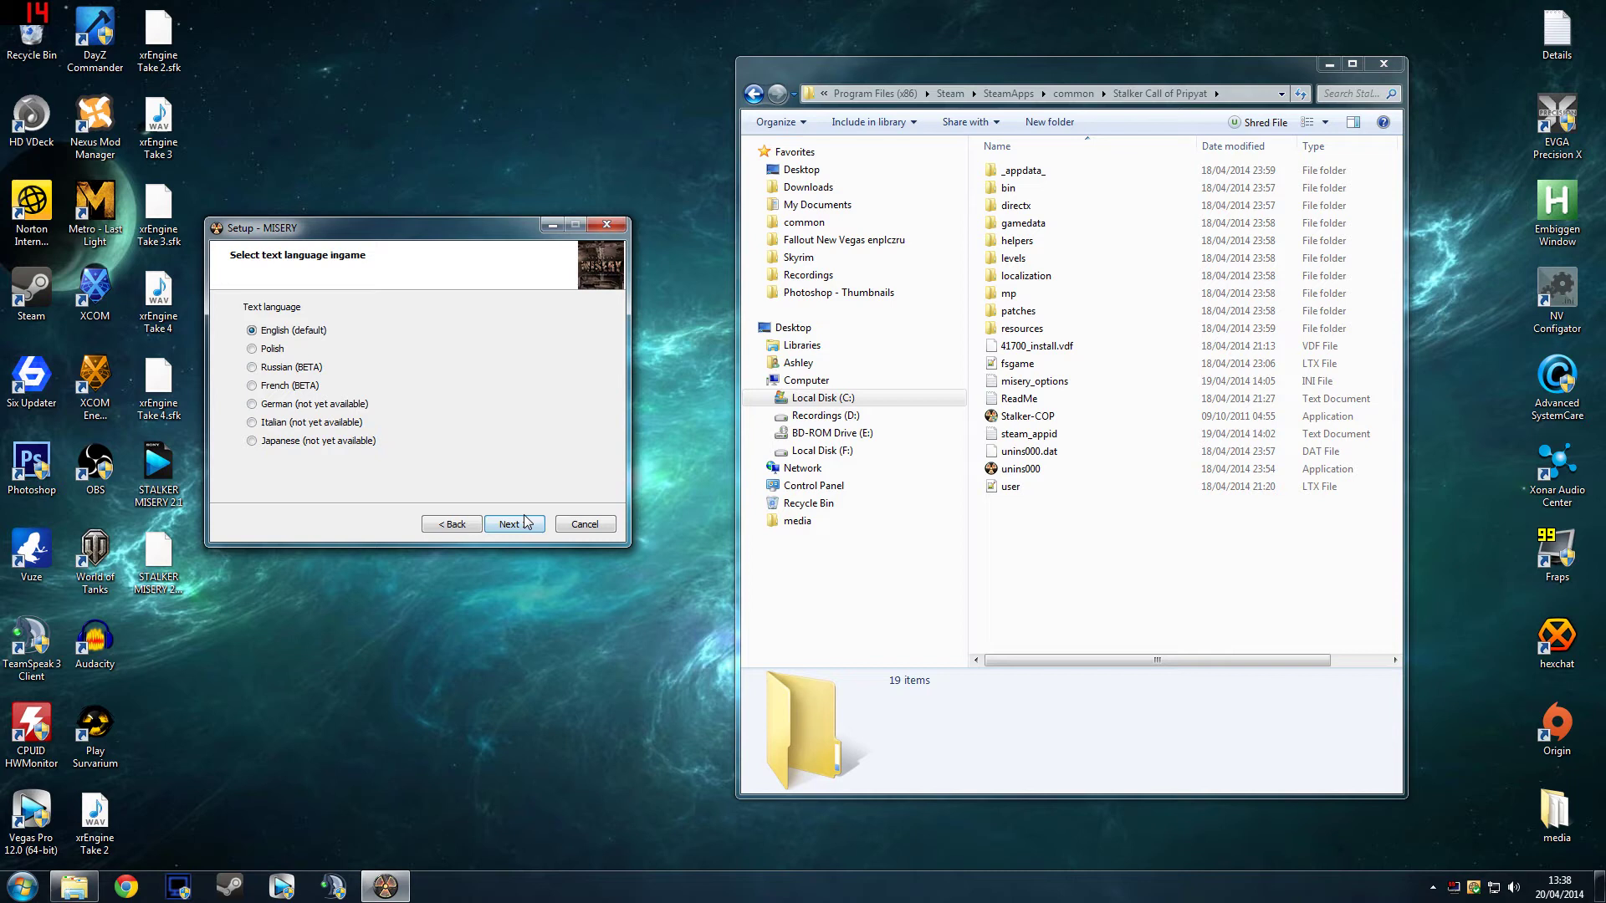
{"action": "left_click", "coordinate": [525, 524]}
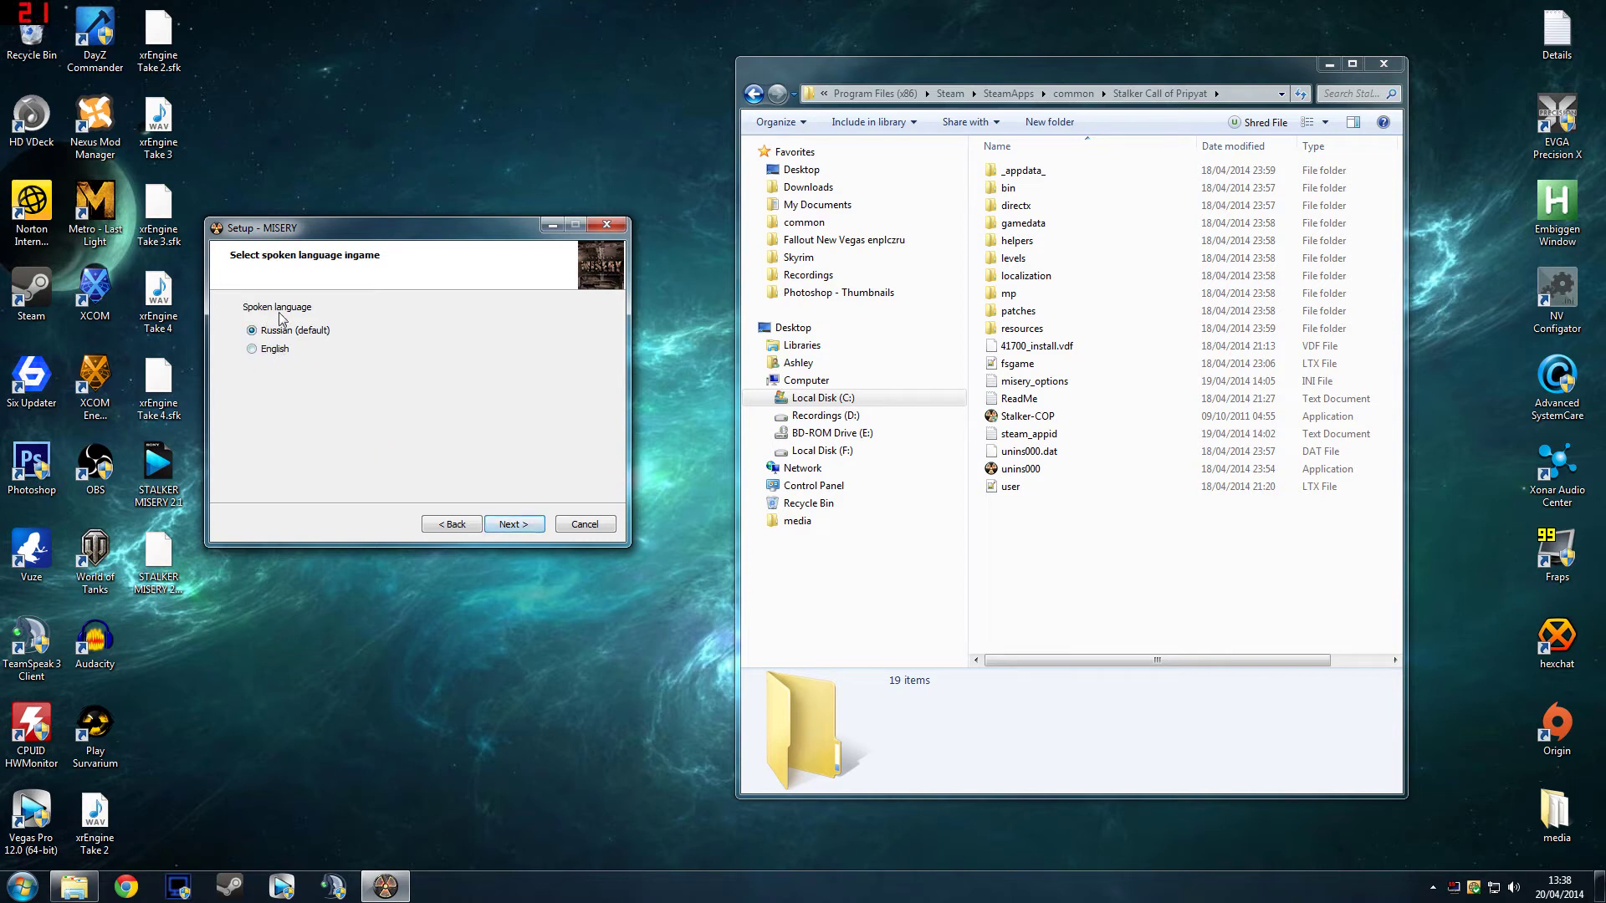
{"action": "left_click", "coordinate": [518, 528]}
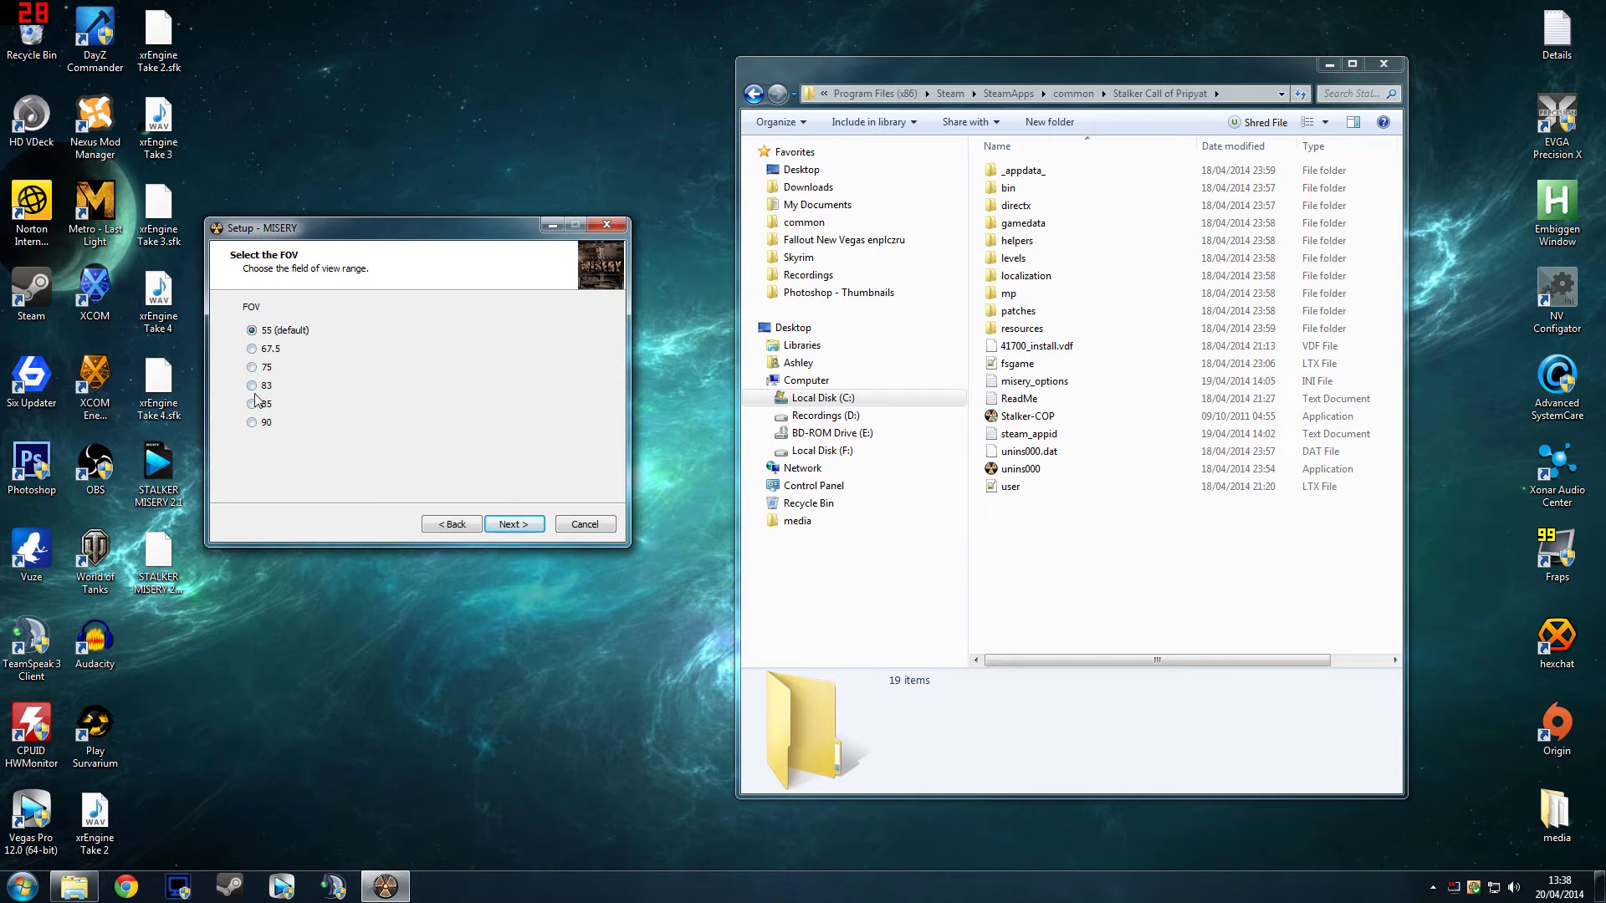
{"action": "left_click", "coordinate": [532, 525]}
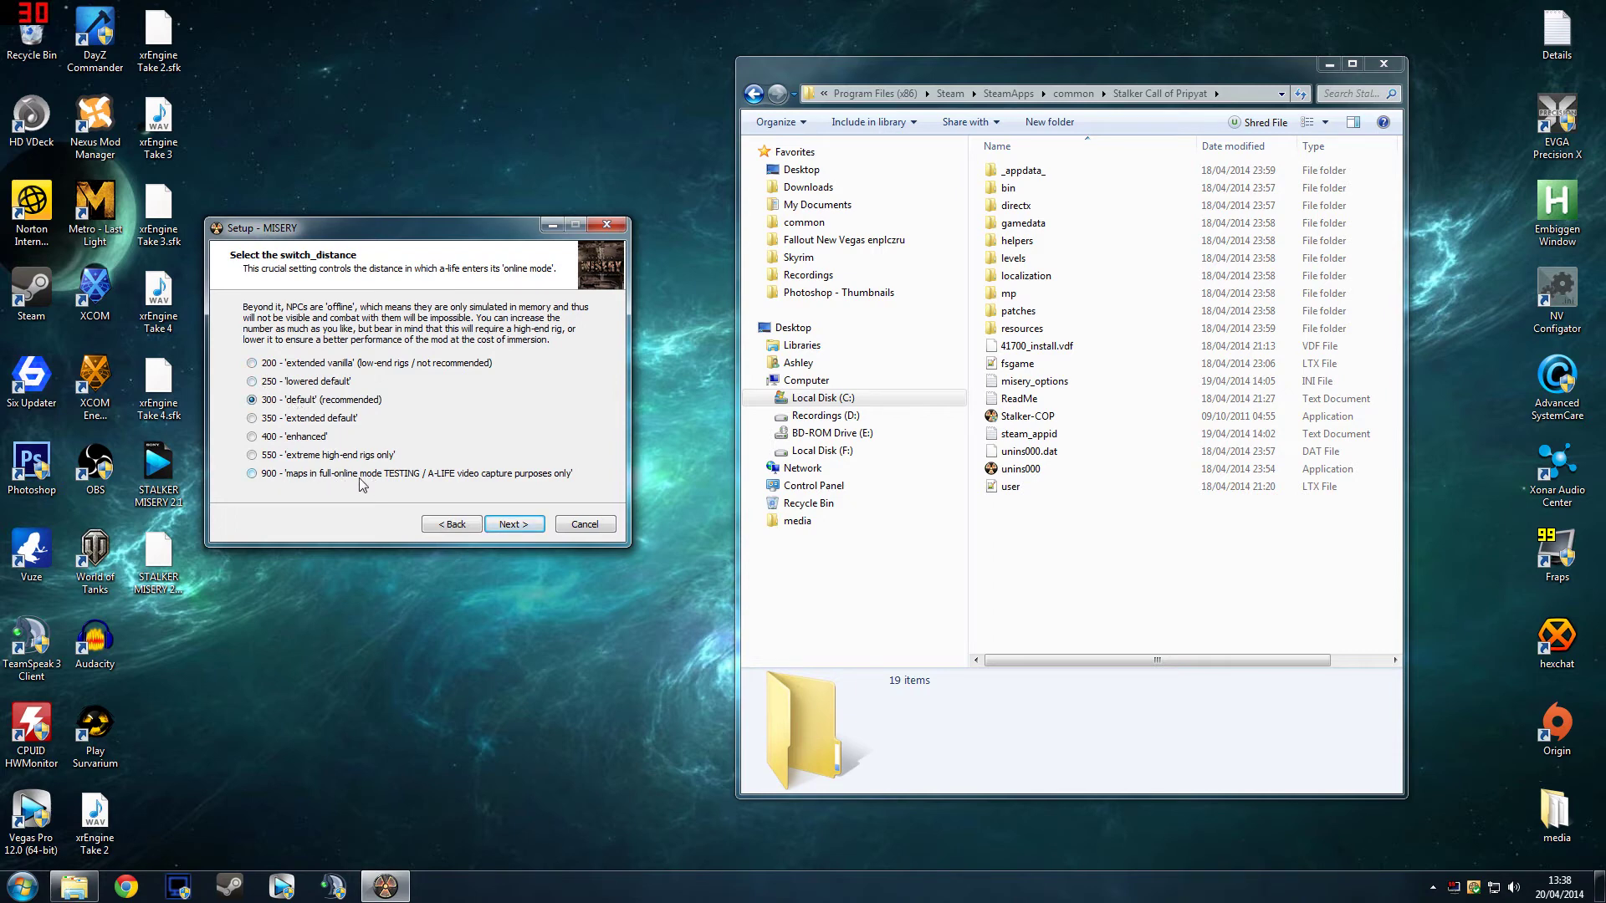
Step: Keep switch_distance 300 and MISERY difficulty, and choose Normal game mode instead of Dark Mode
{"action": "left_click", "coordinate": [507, 525]}
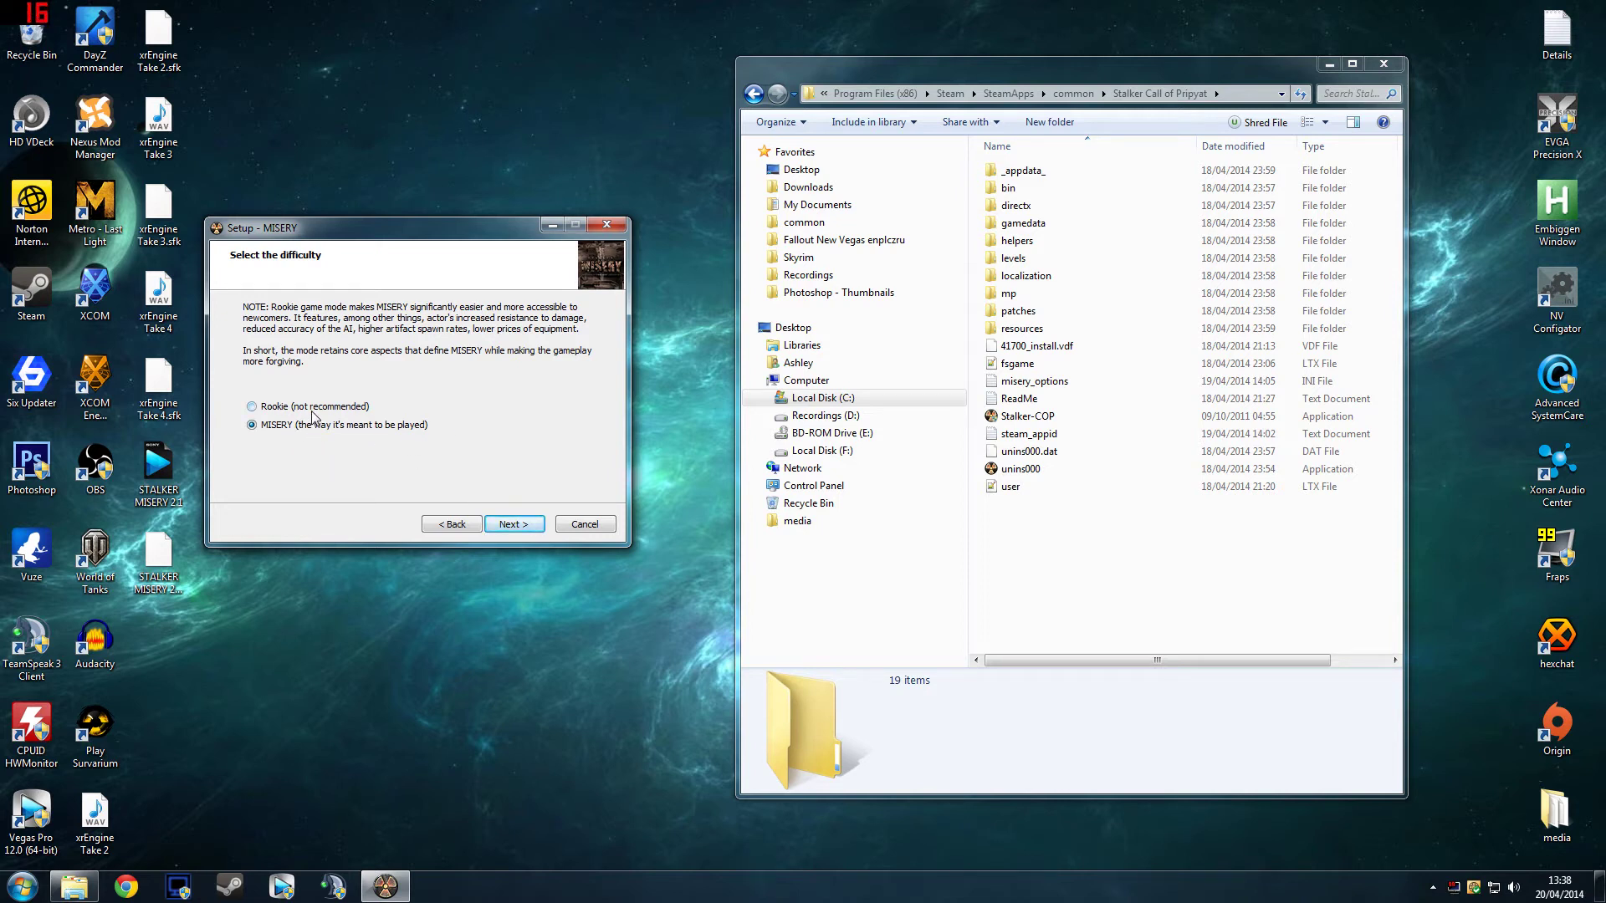
{"action": "left_click", "coordinate": [516, 525]}
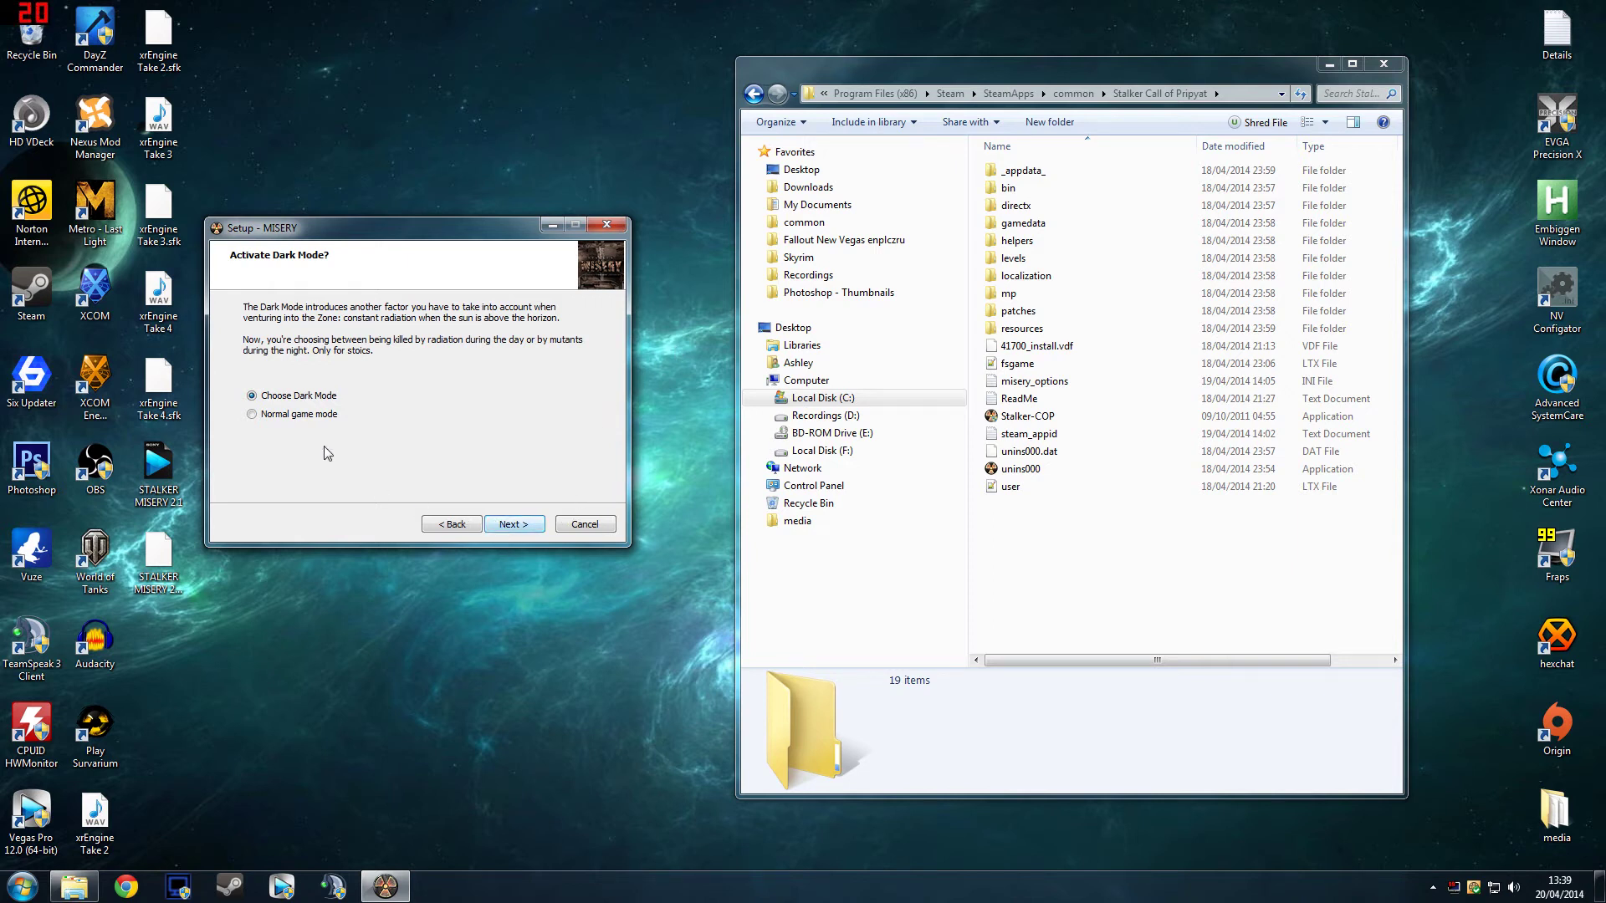
{"action": "left_click", "coordinate": [308, 416]}
{"action": "left_click", "coordinate": [518, 529]}
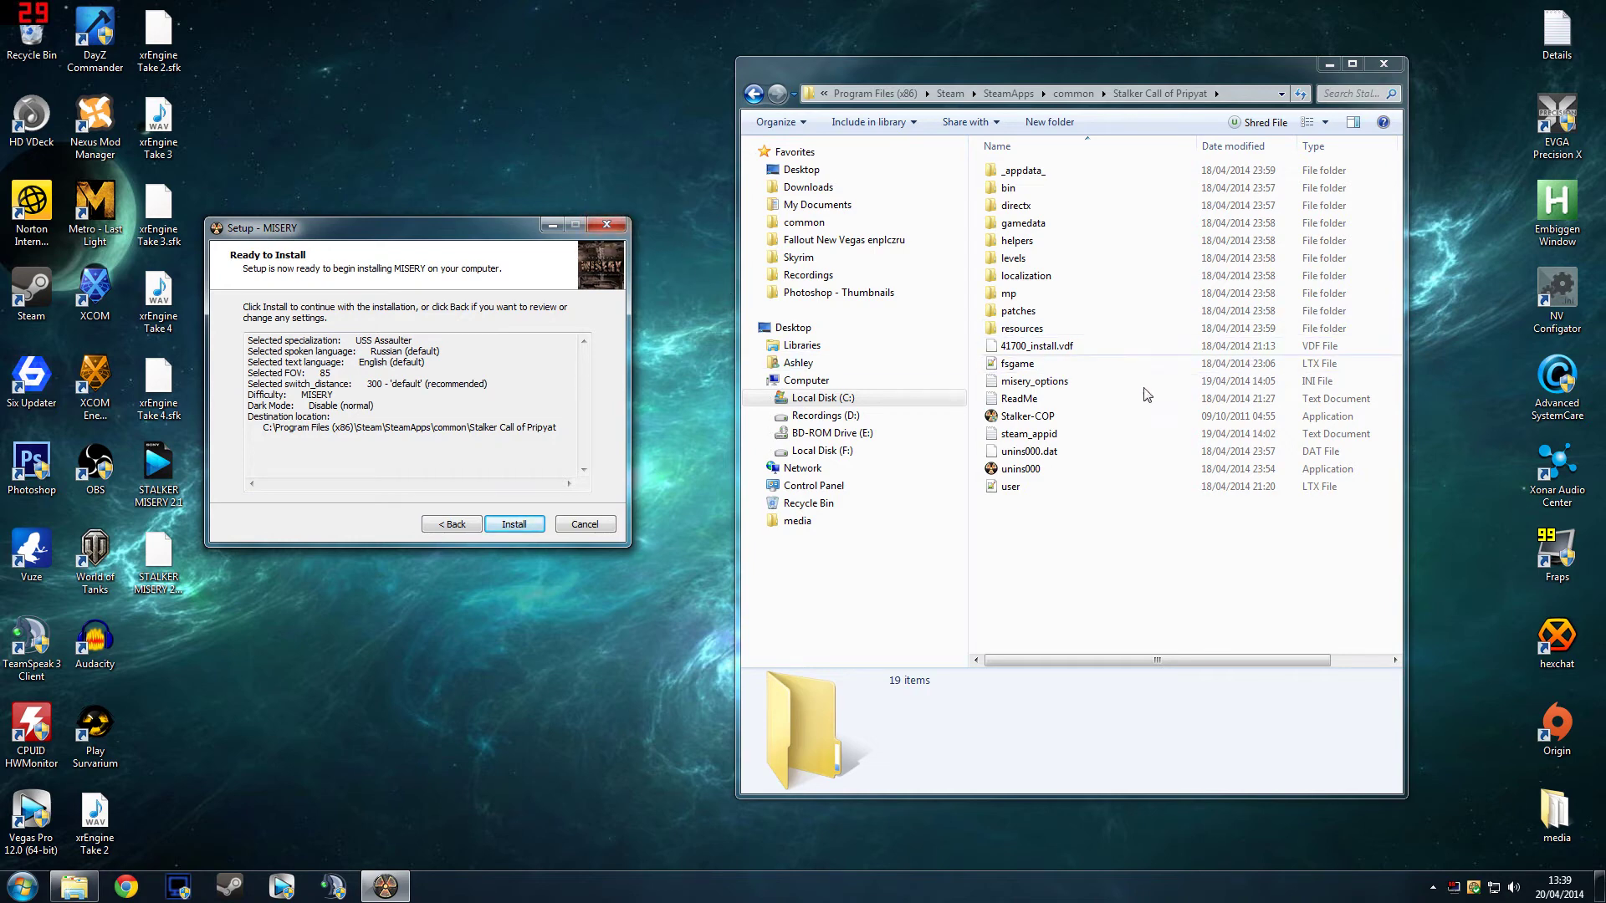
Step: Exit the MISERY setup wizard, confirming the exit
{"action": "left_click", "coordinate": [607, 227]}
{"action": "left_click", "coordinate": [884, 517]}
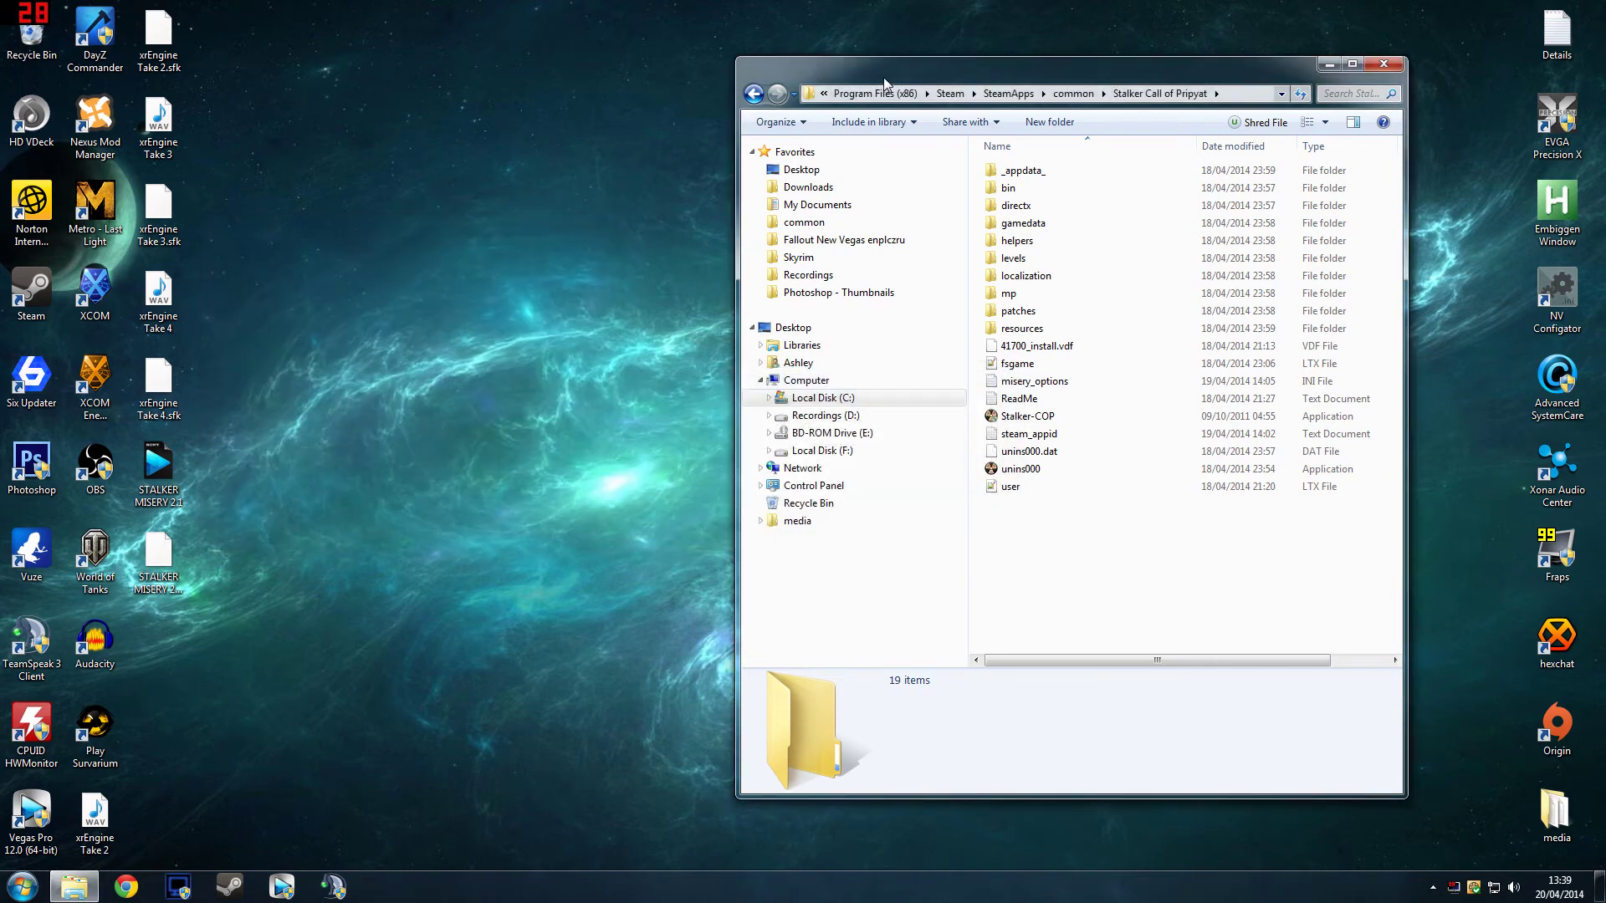
{"action": "left_click_drag", "start_coordinate": [884, 78], "coordinate": [521, 67]}
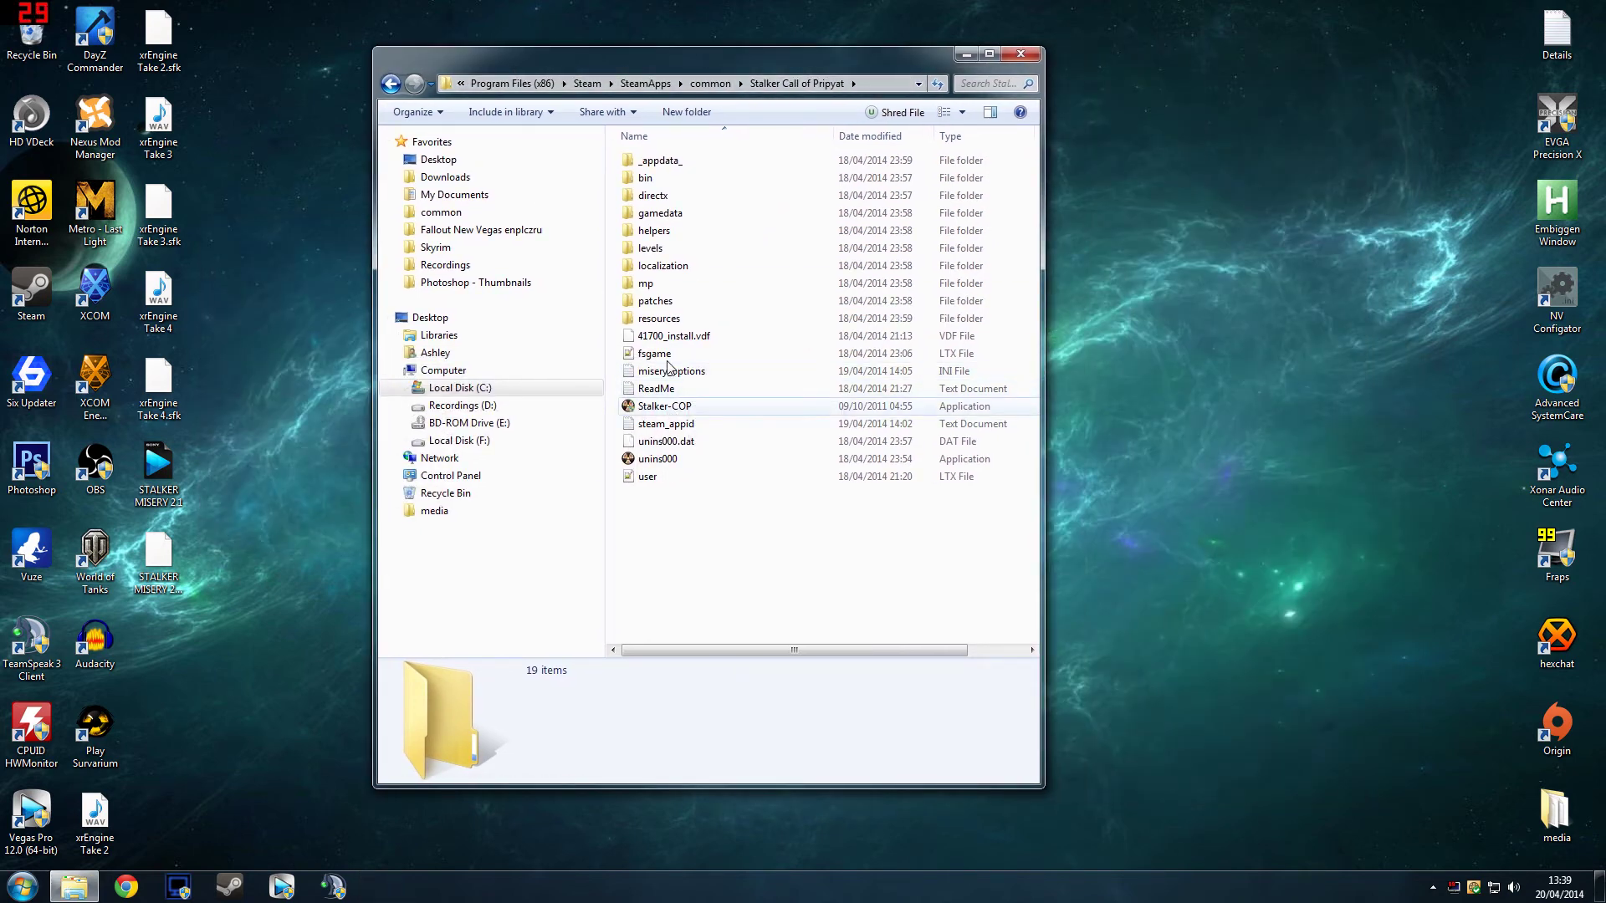
Step: Make Stalker-COP run as administrator via its Properties Compatibility settings
{"action": "right_click", "coordinate": [684, 406]}
{"action": "left_click", "coordinate": [708, 835]}
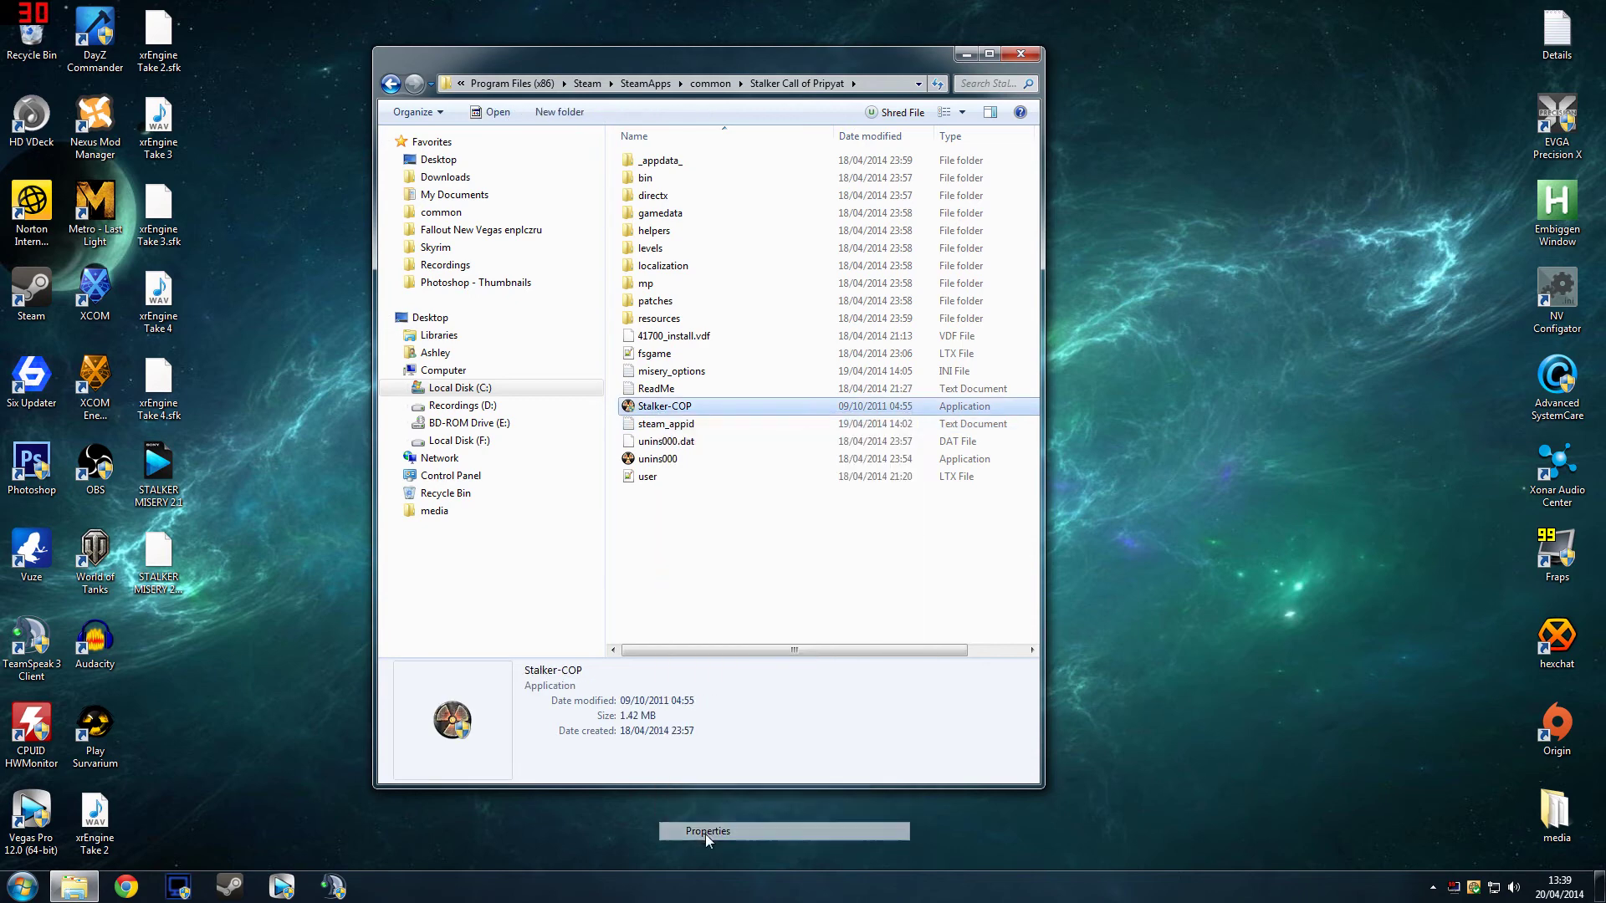
{"action": "left_click", "coordinate": [803, 468]}
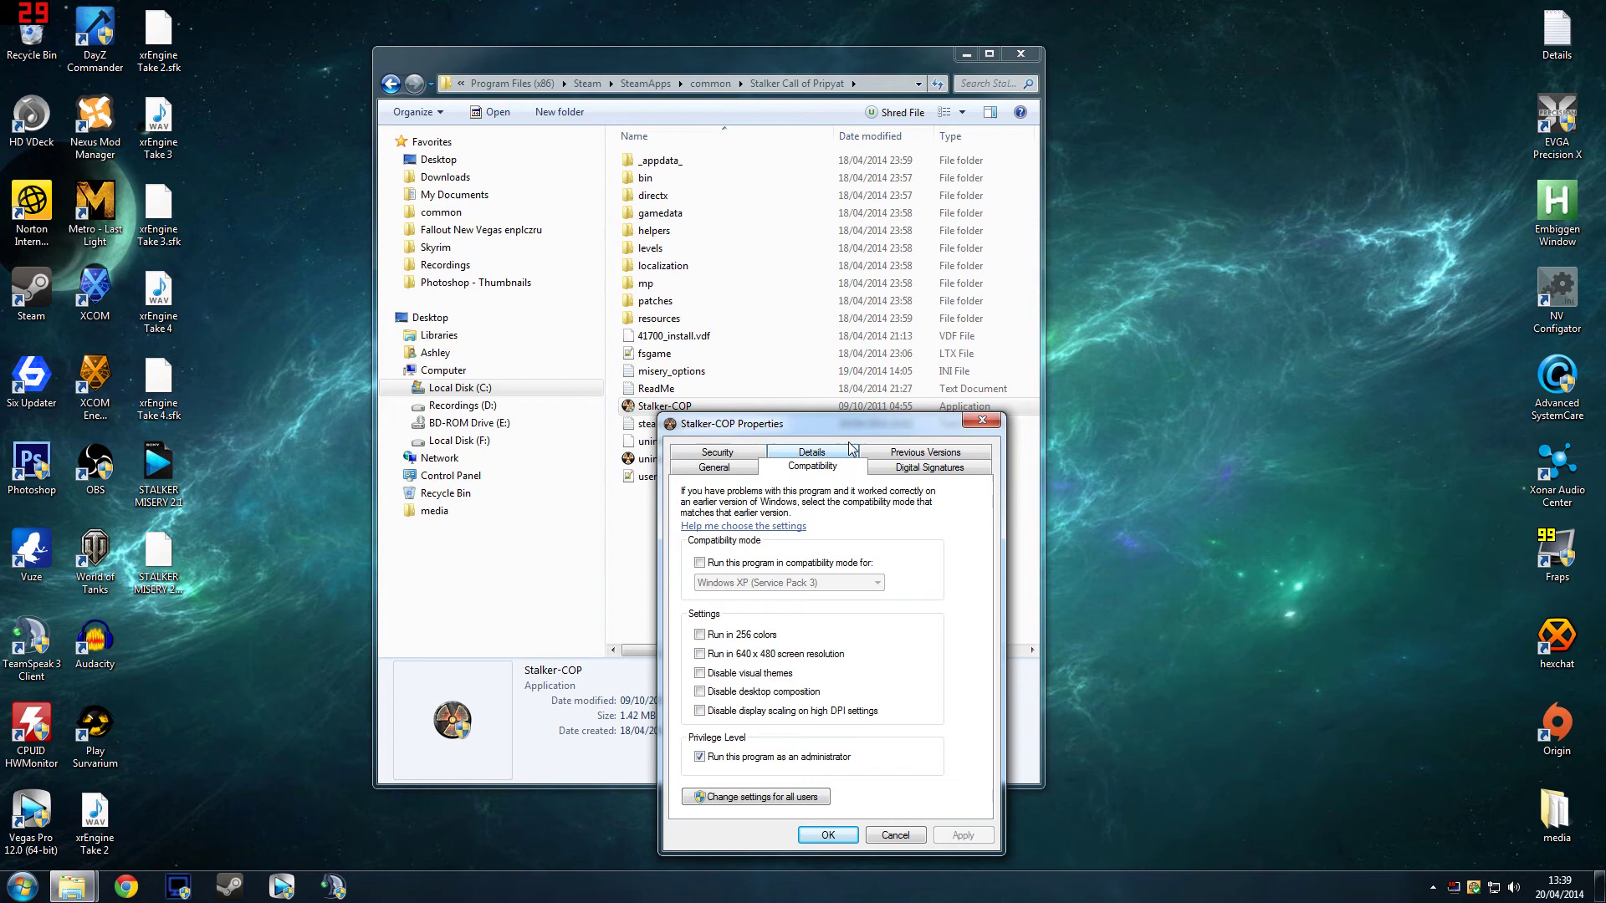
{"action": "left_click_drag", "start_coordinate": [838, 429], "coordinate": [1438, 438]}
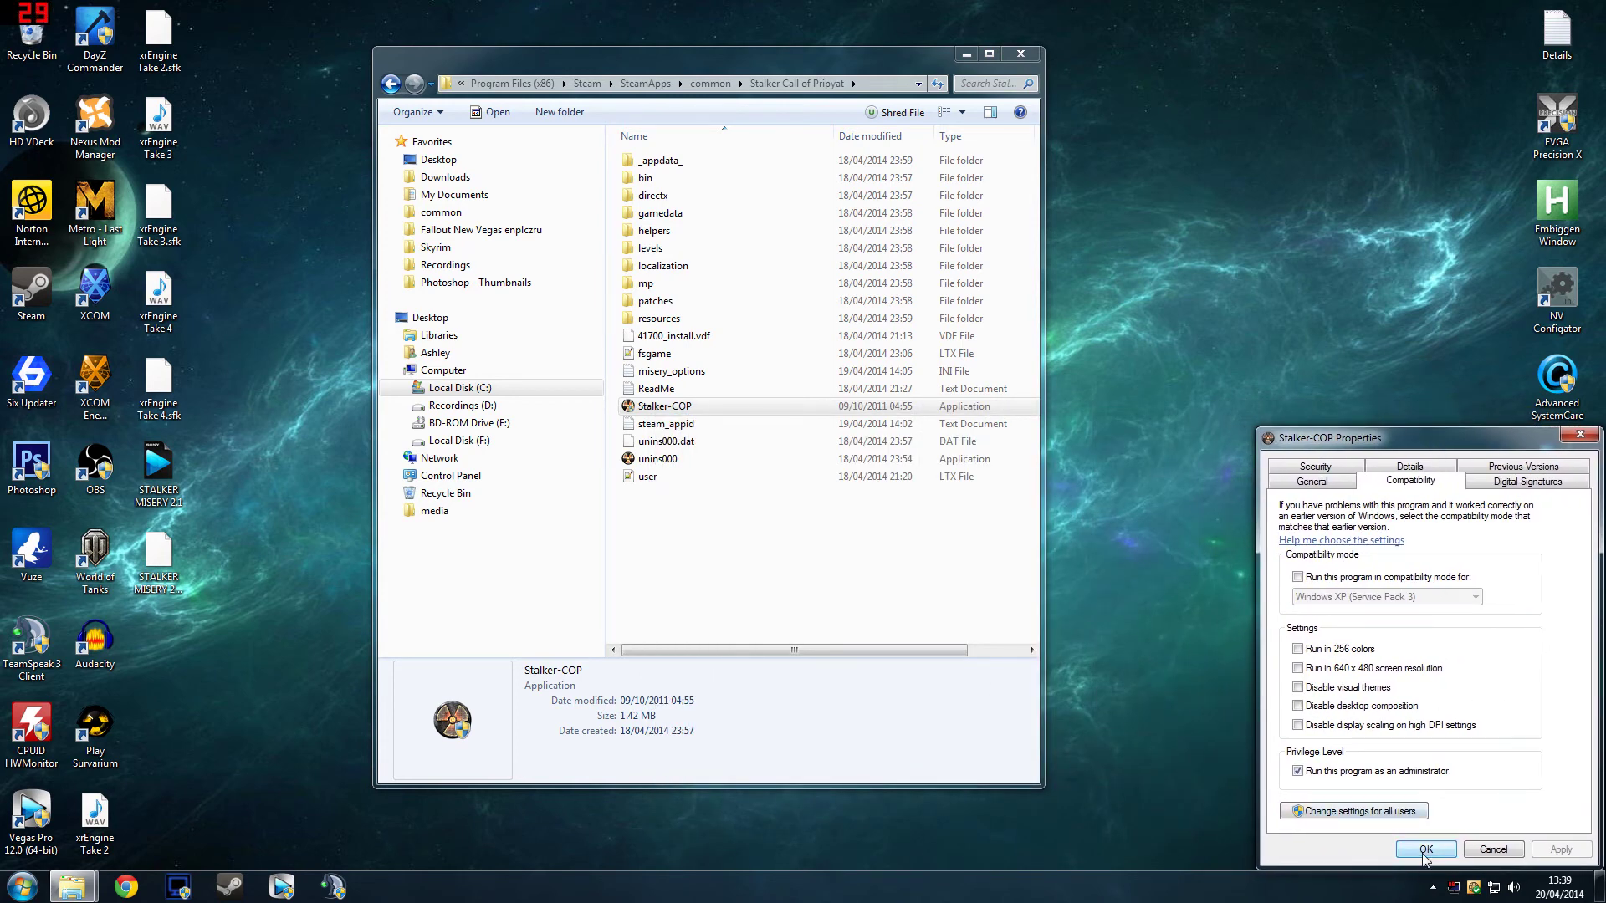
{"action": "left_click", "coordinate": [1478, 848]}
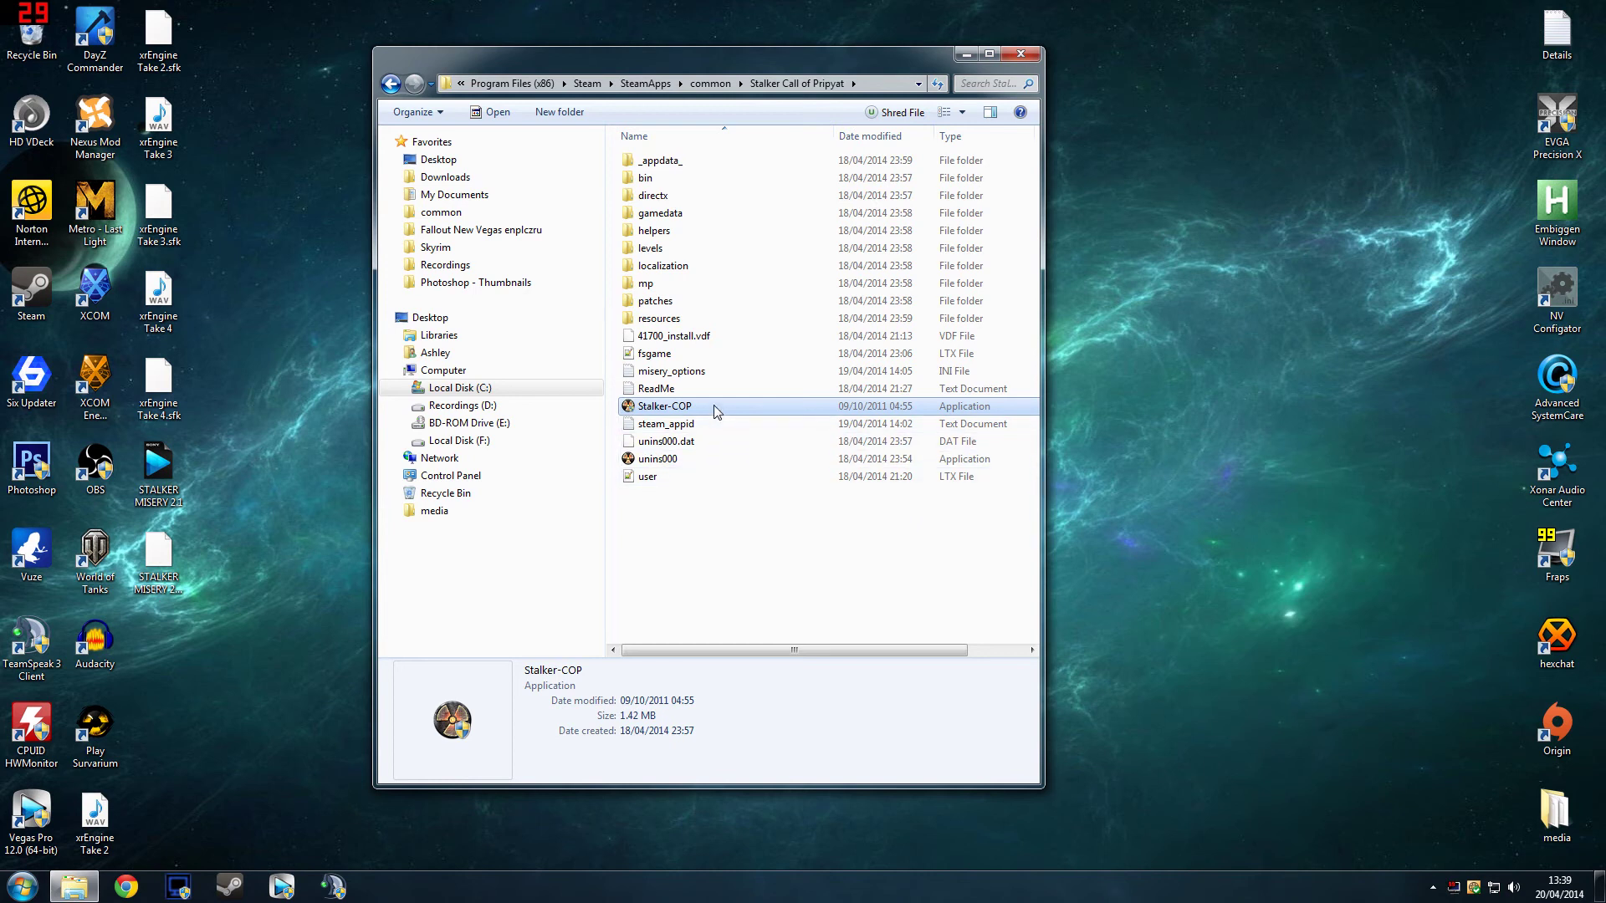
Step: Start Stalker-COP.exe from the Stalker Call of Pripyat folder to reach the MISERY 2.1 menu
{"action": "mouse_move", "coordinate": [715, 411]}
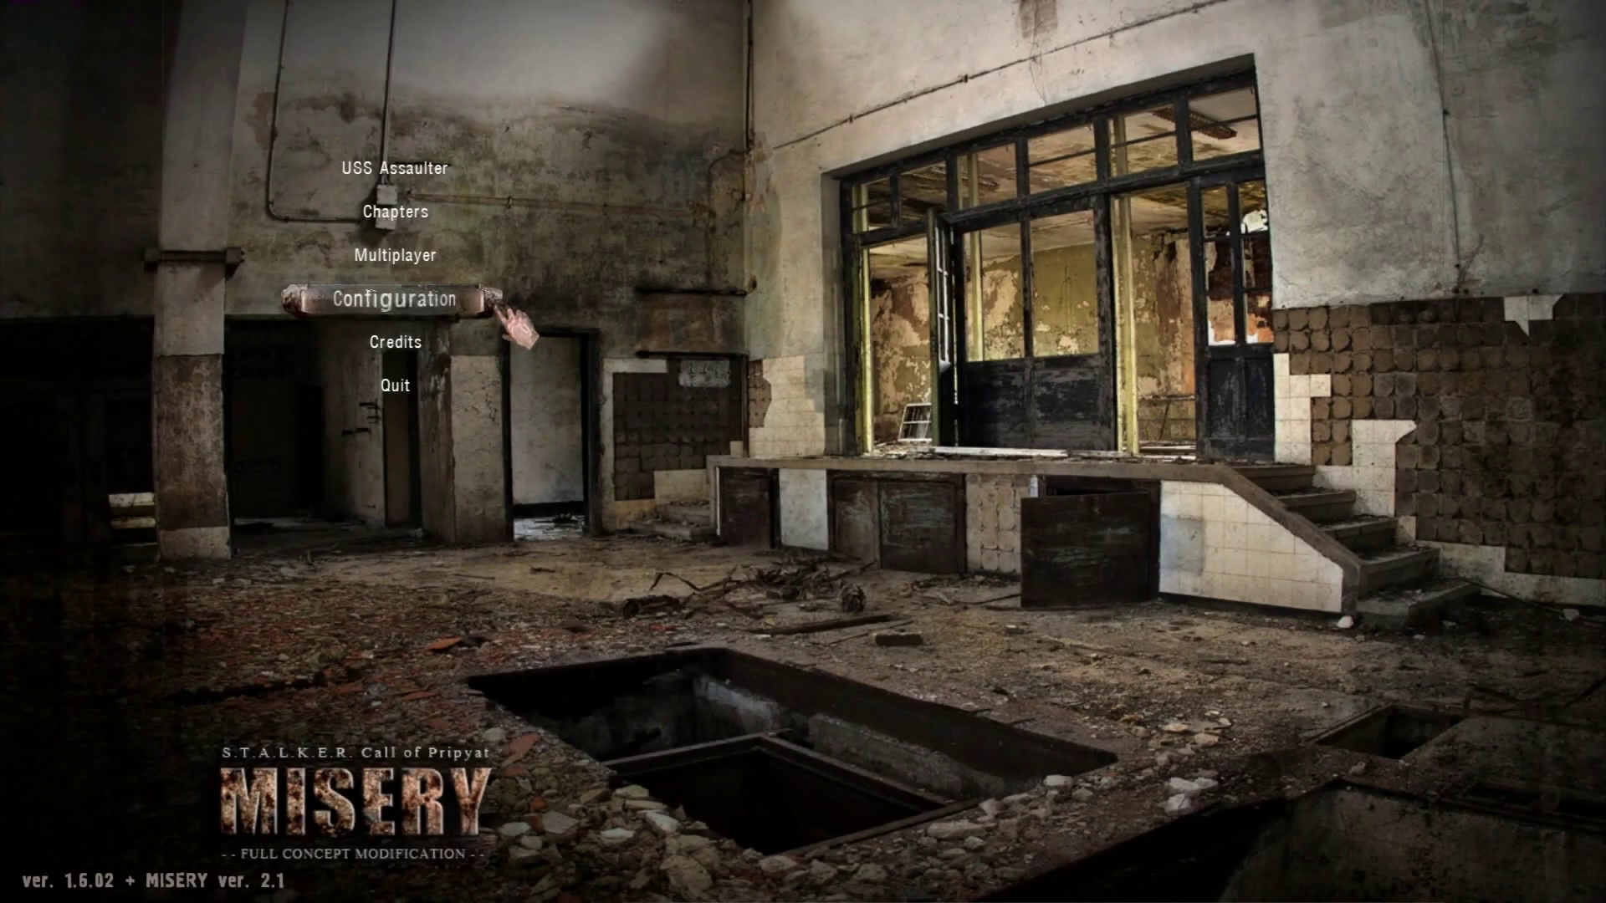
{"action": "key", "text": "Up"}
{"action": "key", "text": "Up"}
{"action": "key", "text": "Down"}
{"action": "key", "text": "Down"}
{"action": "key", "text": "Down"}
{"action": "key", "text": "Down"}
{"action": "key", "text": "Down"}
{"action": "key", "text": "Down"}
{"action": "key", "text": "Down"}
{"action": "key", "text": "Down"}
{"action": "key", "text": "Down"}
{"action": "key", "text": "Down"}
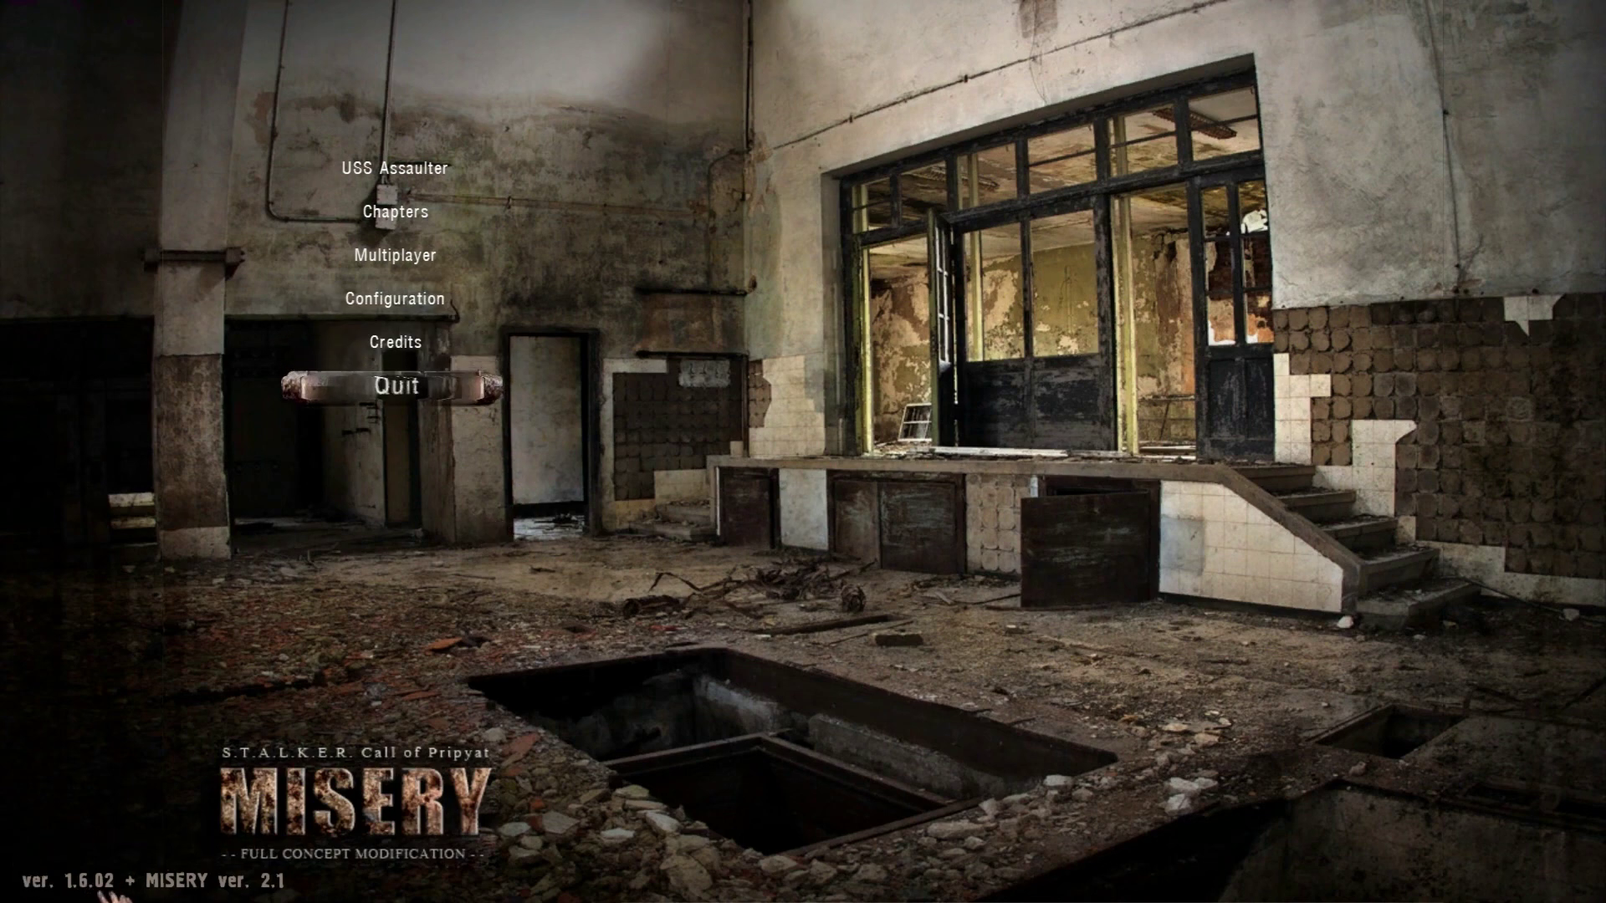
{"action": "key", "text": "Up"}
{"action": "key", "text": "Up"}
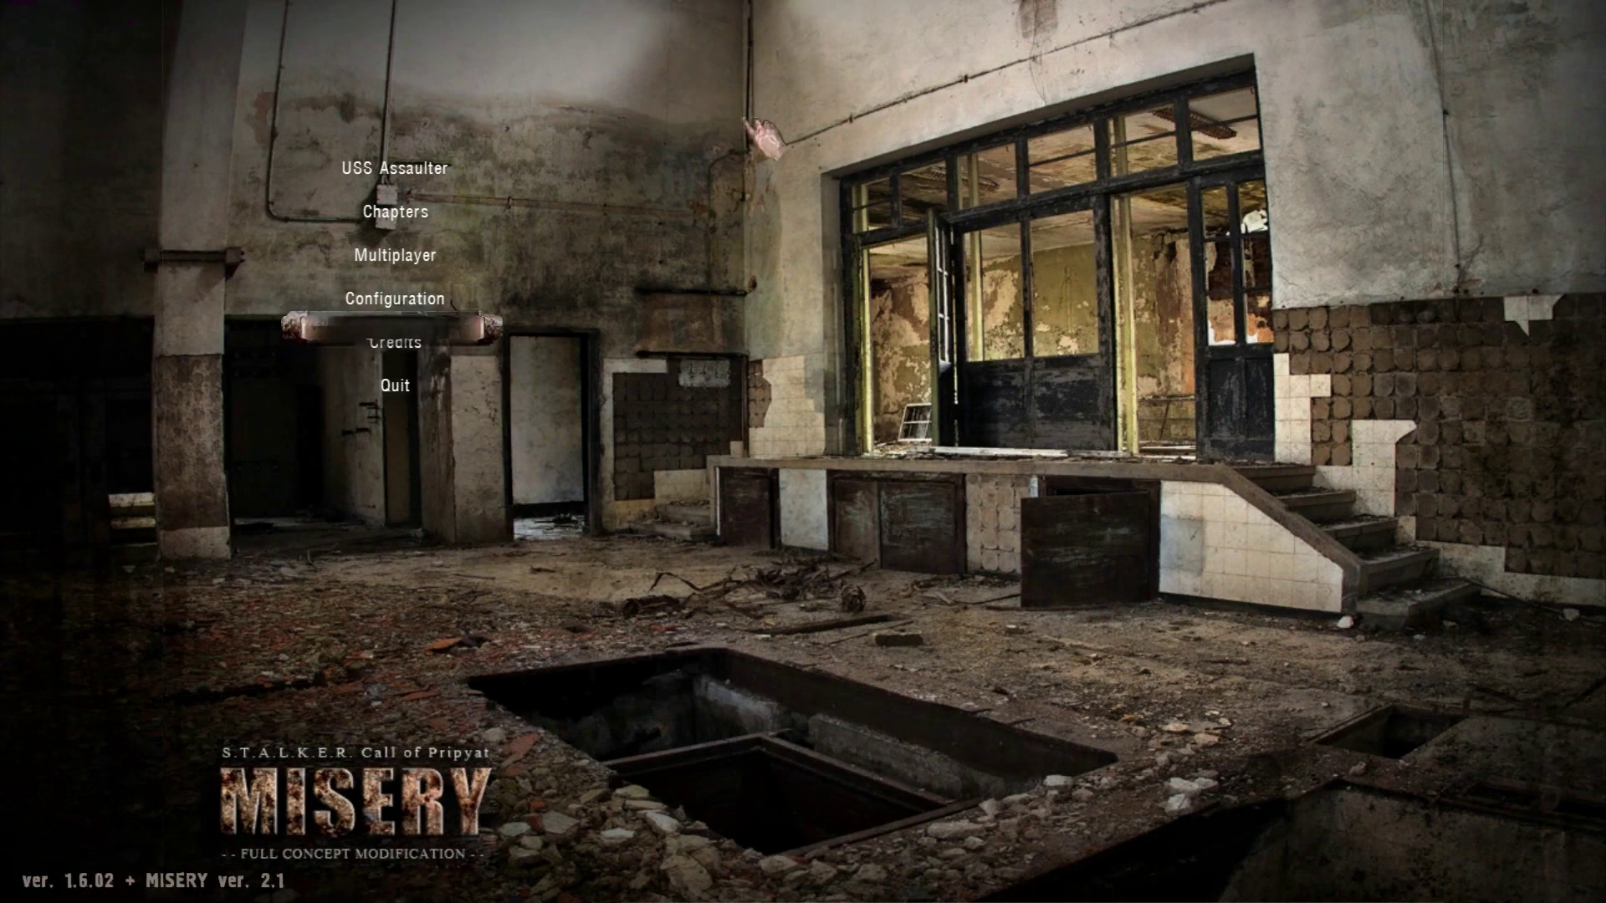
{"action": "left_click", "coordinate": [425, 224]}
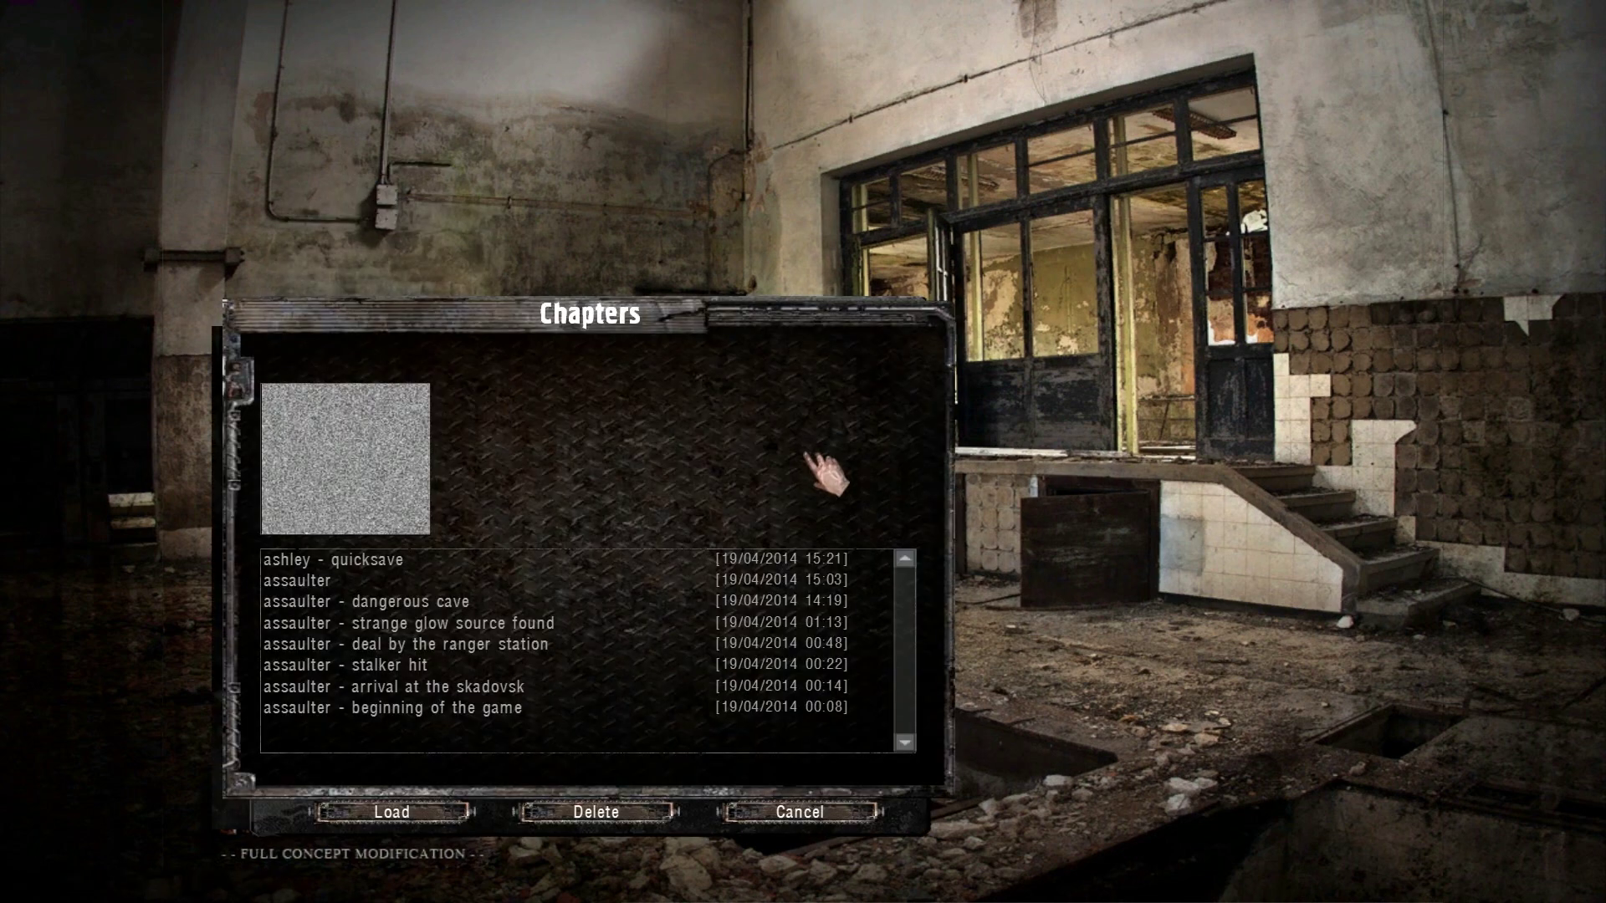
{"action": "left_click", "coordinate": [790, 813]}
{"action": "left_click", "coordinate": [422, 190]}
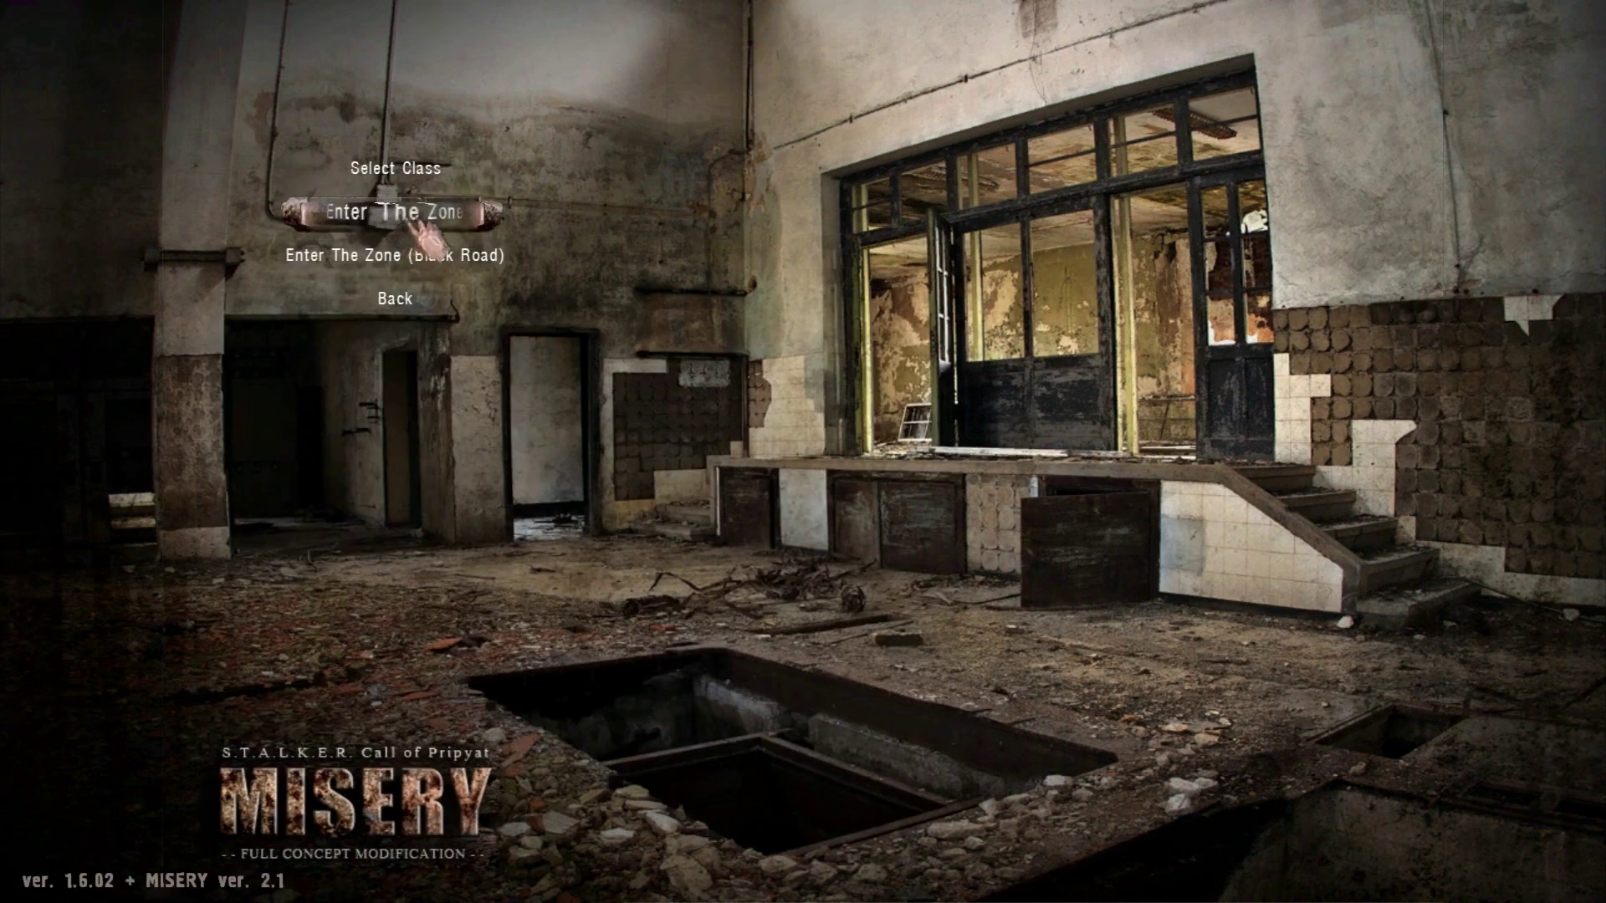